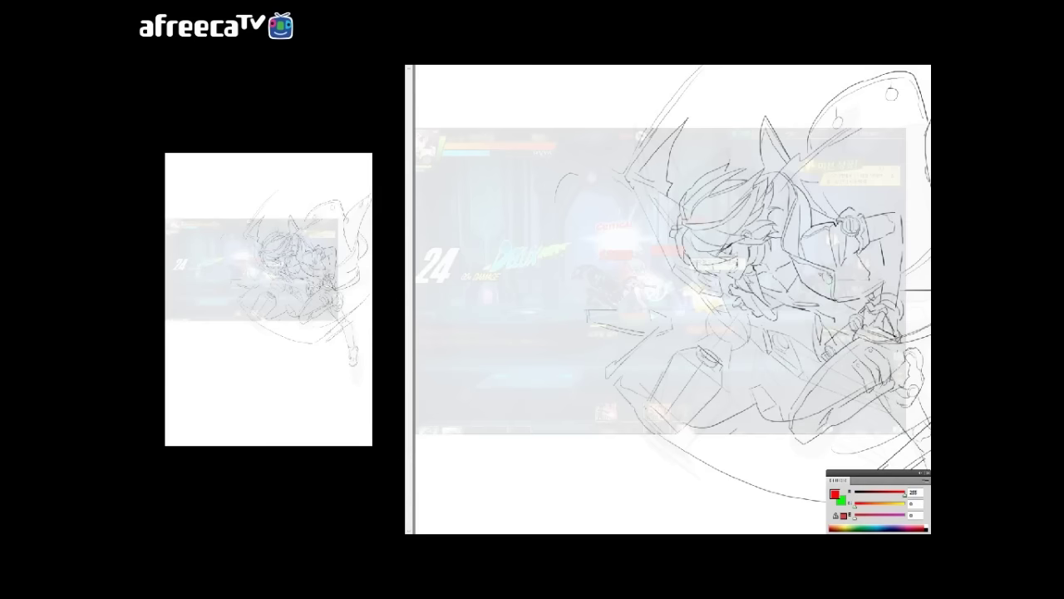
# - Pick a dark line colour and ink the lower outer edge of the weapon's angled middle segment beneath the face
pyautogui.moveTo(672, 285); pyautogui.dragTo(697, 300)
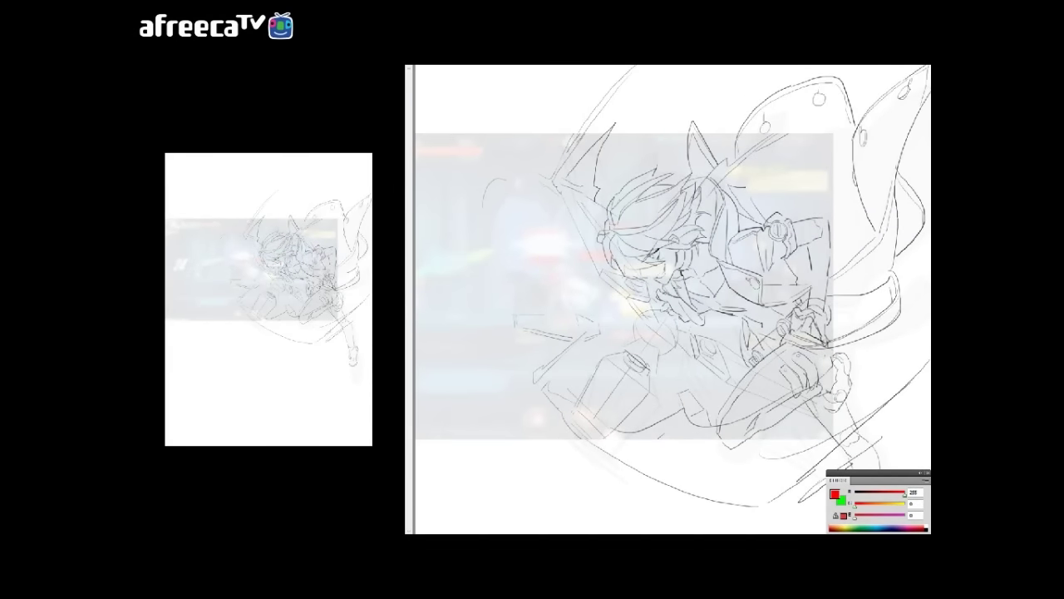
pyautogui.moveTo(672, 299)
pyautogui.mouseDown()
pyautogui.moveTo(618, 273)
pyautogui.moveTo(772, 315)
pyautogui.mouseUp()
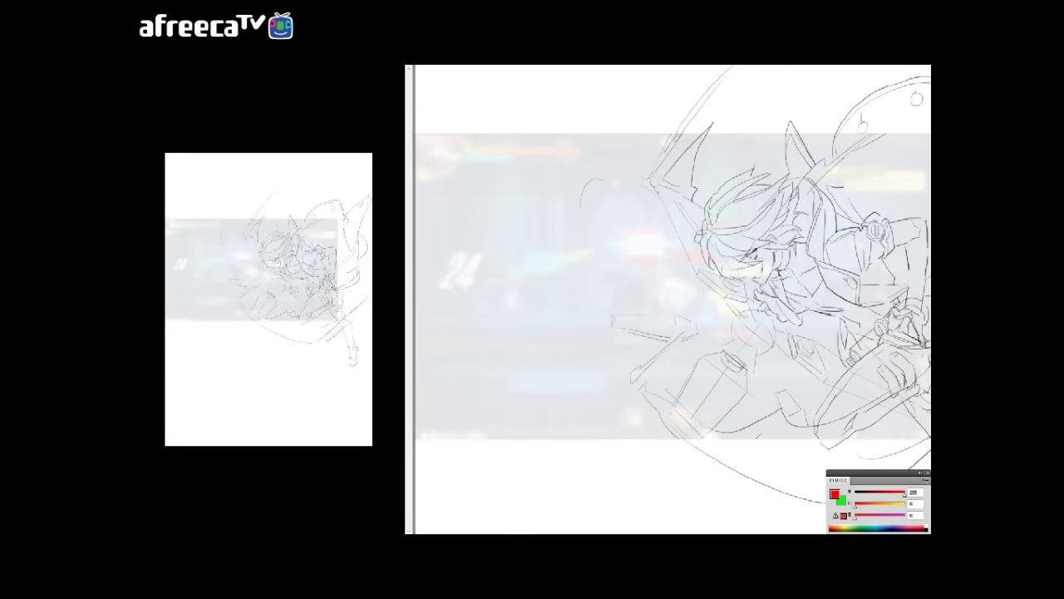
pyautogui.hotkey('ctrl', '+')
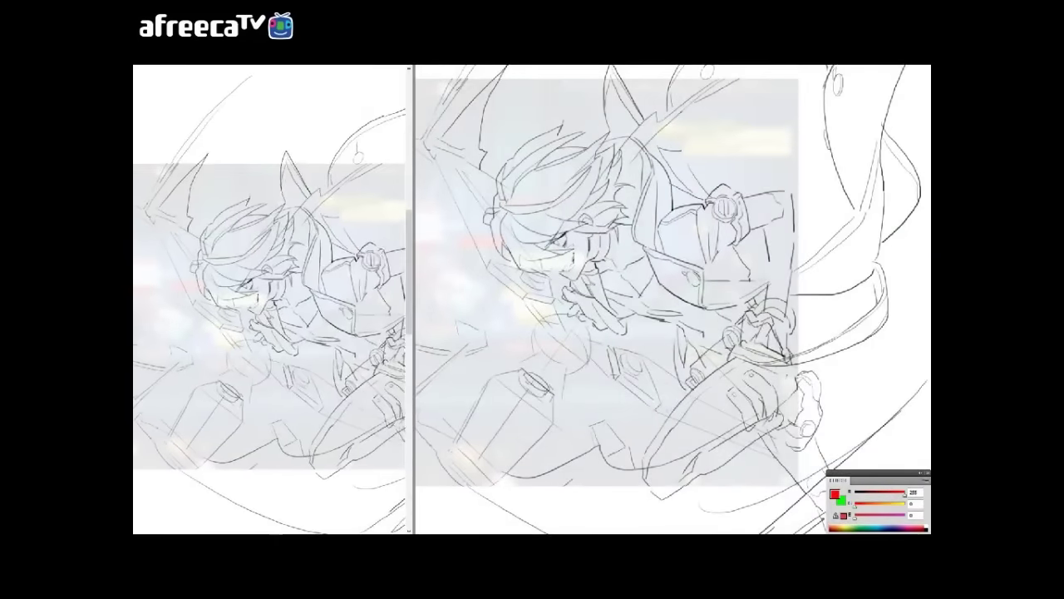
pyautogui.hotkey('ctrl', '+')
pyautogui.rightClick(572, 204)
pyautogui.press('Escape')
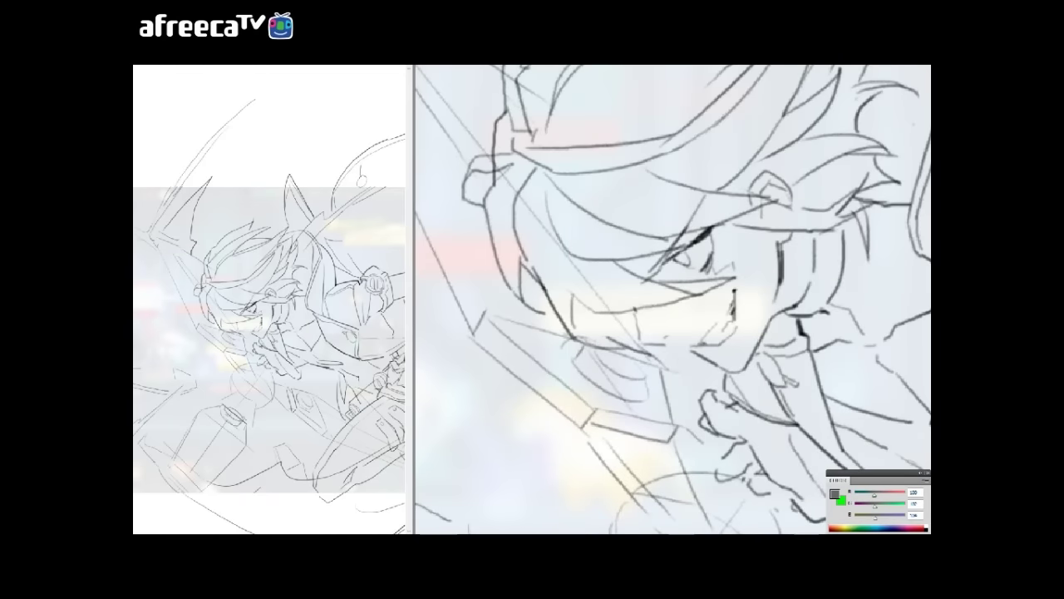
pyautogui.scroll(-2, 672, 299)
pyautogui.moveTo(472, 305); pyautogui.dragTo(557, 379)
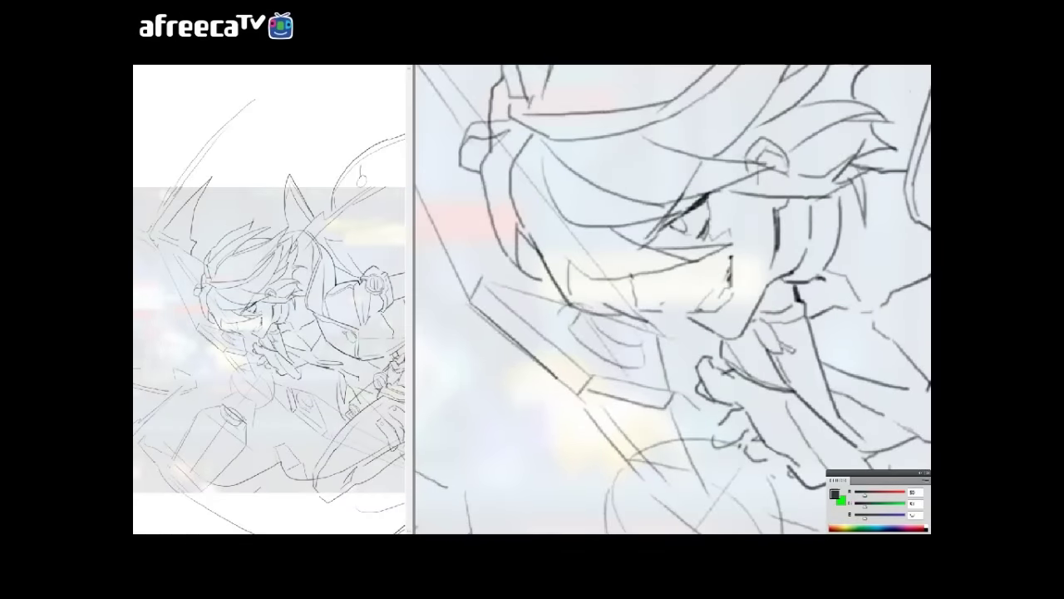
pyautogui.hotkey('ctrl', 'z')
pyautogui.scroll(-1, 672, 299)
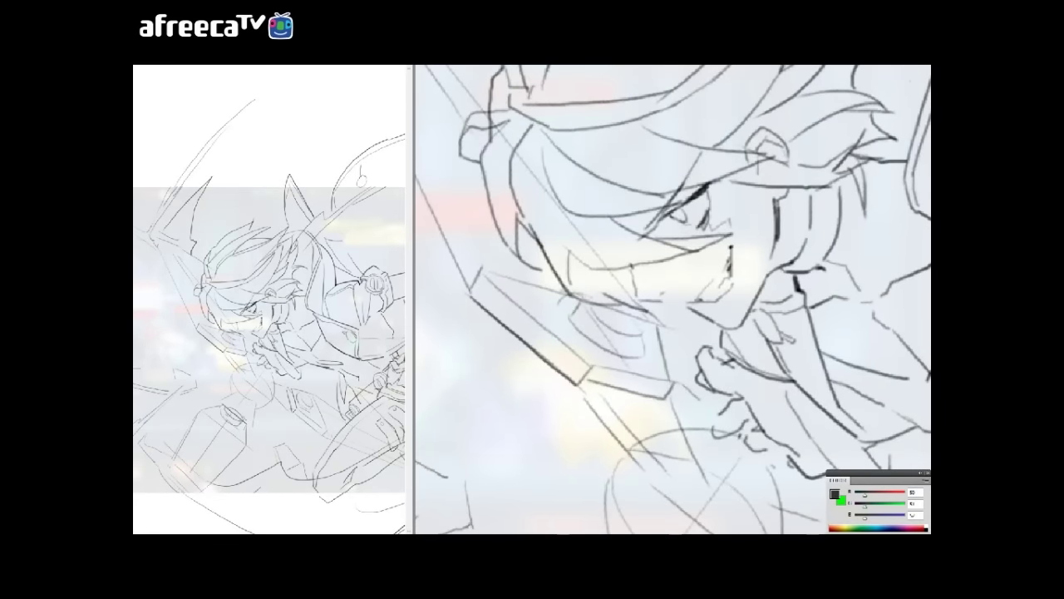
# - Darken the weapon's long straight outer edge running up beside the character's head
pyautogui.scroll(3, 672, 300)
pyautogui.hscroll(-4, 673, 299)
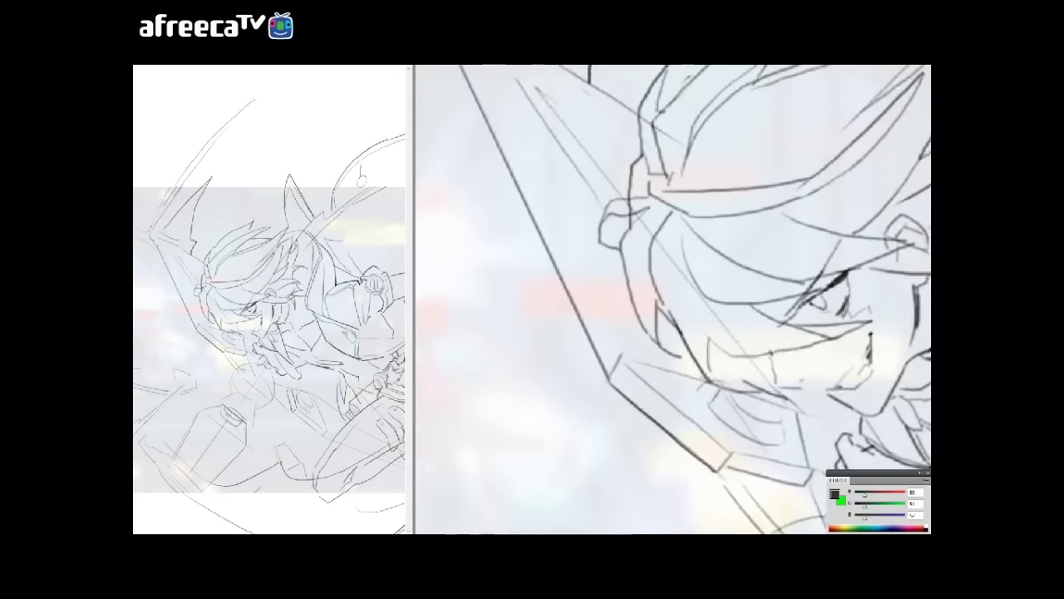
pyautogui.scroll(-5, 672, 299)
pyautogui.hscroll(5, 673, 299)
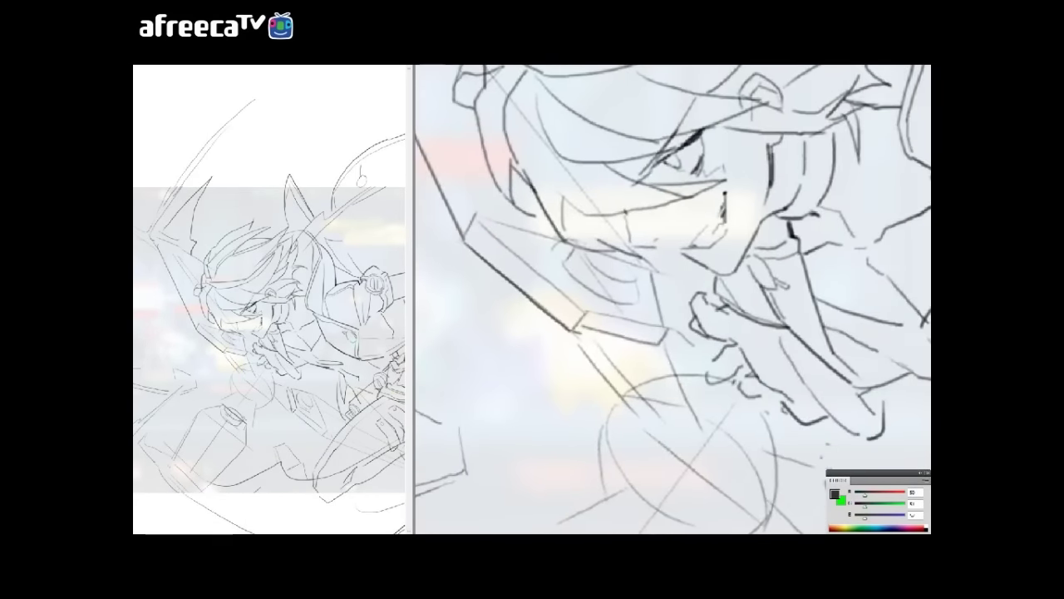
# - Add a short thick mark at the joint below the middle segment and draw the top edge of the end blade
pyautogui.scroll(-2, 673, 299)
pyautogui.hscroll(3, 673, 299)
pyautogui.press('F5')
pyautogui.press('F5')
pyautogui.hscroll(1, 673, 300)
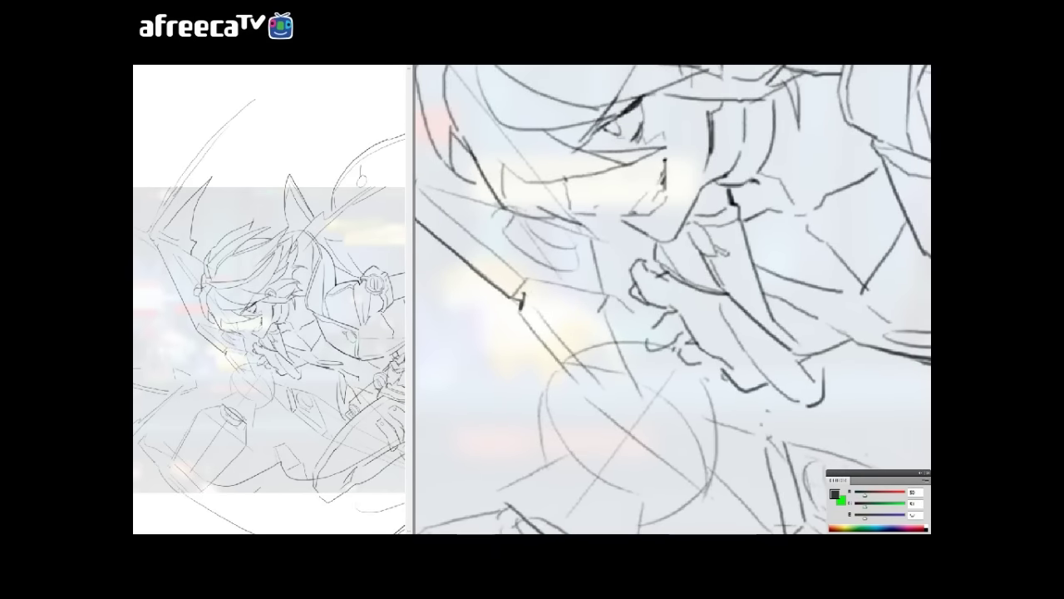
pyautogui.scroll(-3, 672, 299)
pyautogui.hscroll(2, 673, 299)
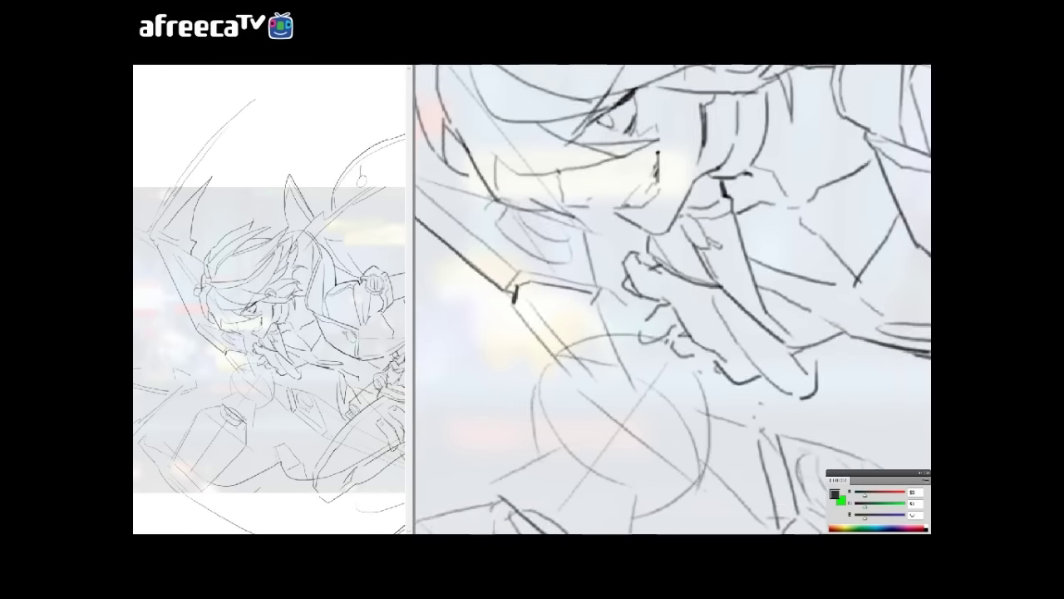
# - Ink the end blade's outer edge down from the joint and add narrow parallel lines inside the blade
pyautogui.scroll(2, 673, 299)
pyautogui.hscroll(1, 673, 300)
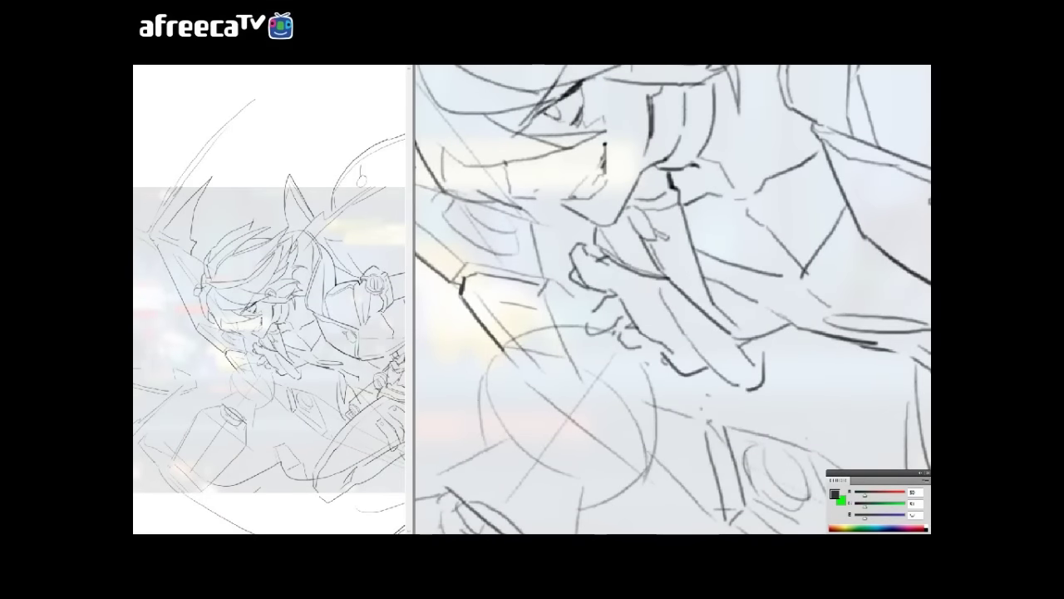
pyautogui.scroll(-2, 672, 299)
pyautogui.hscroll(1, 672, 299)
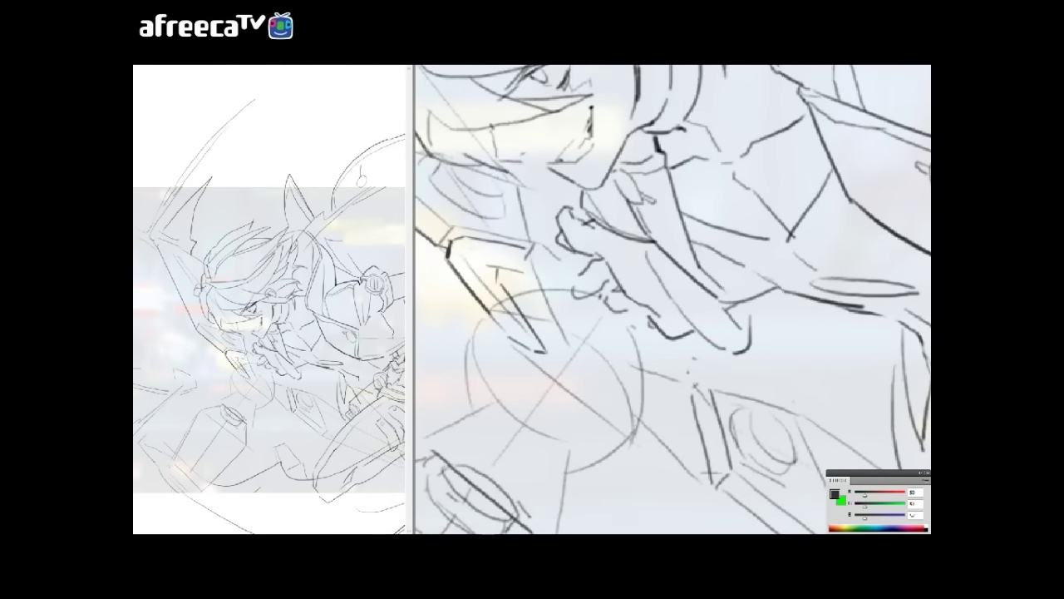
pyautogui.scroll(-2, 673, 299)
pyautogui.hscroll(1, 672, 299)
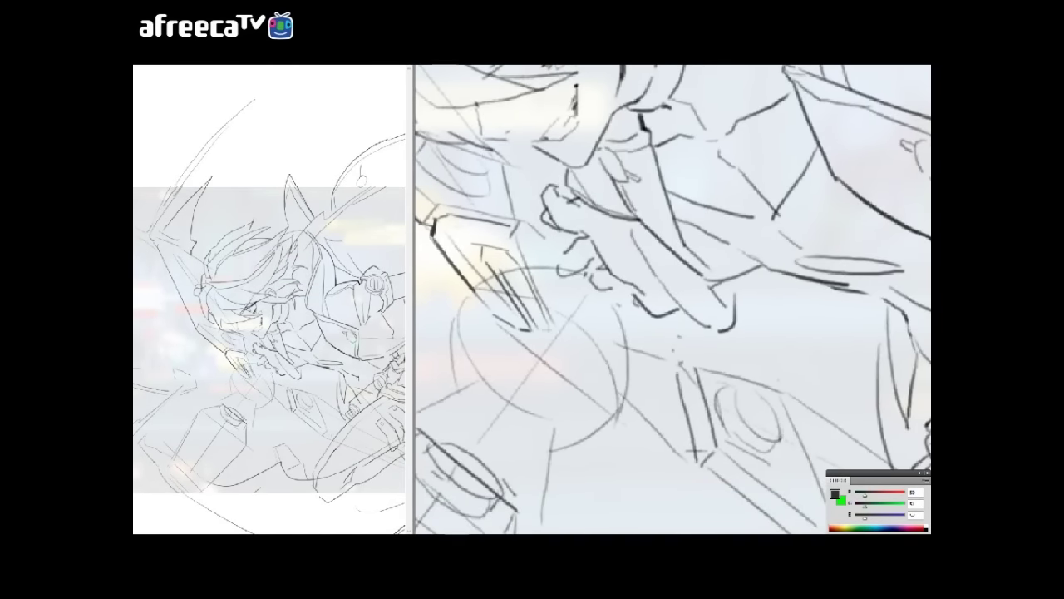
# - Extend the end blade's outer edge down to its tip and close the tip with a short stroke
pyautogui.scroll(2, 673, 300)
pyautogui.hscroll(-1, 673, 300)
pyautogui.scroll(3, 672, 299)
pyautogui.hscroll(-2, 672, 299)
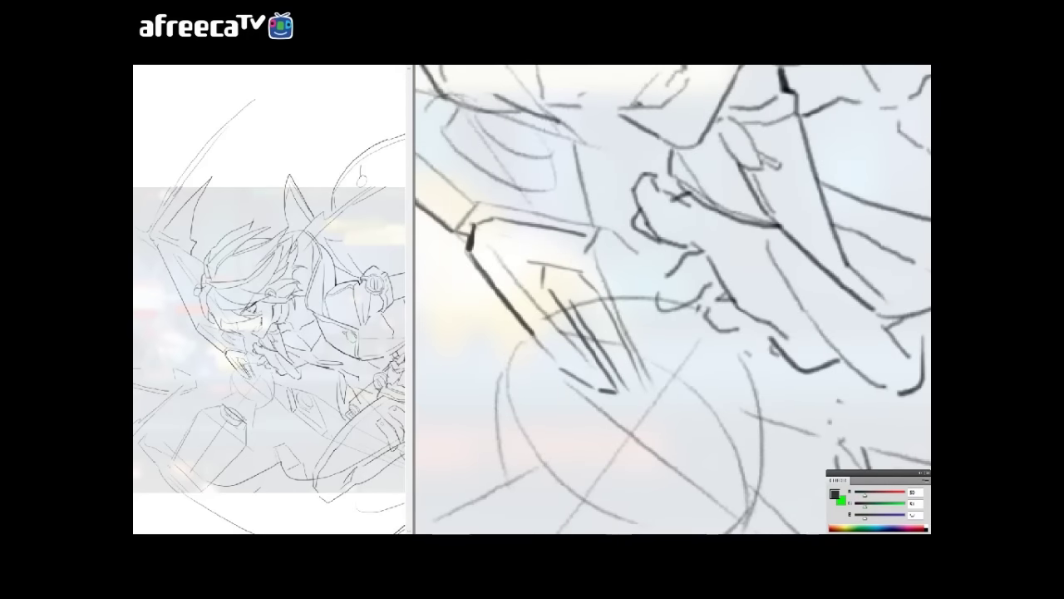
pyautogui.scroll(-2, 673, 299)
pyautogui.hscroll(1, 673, 299)
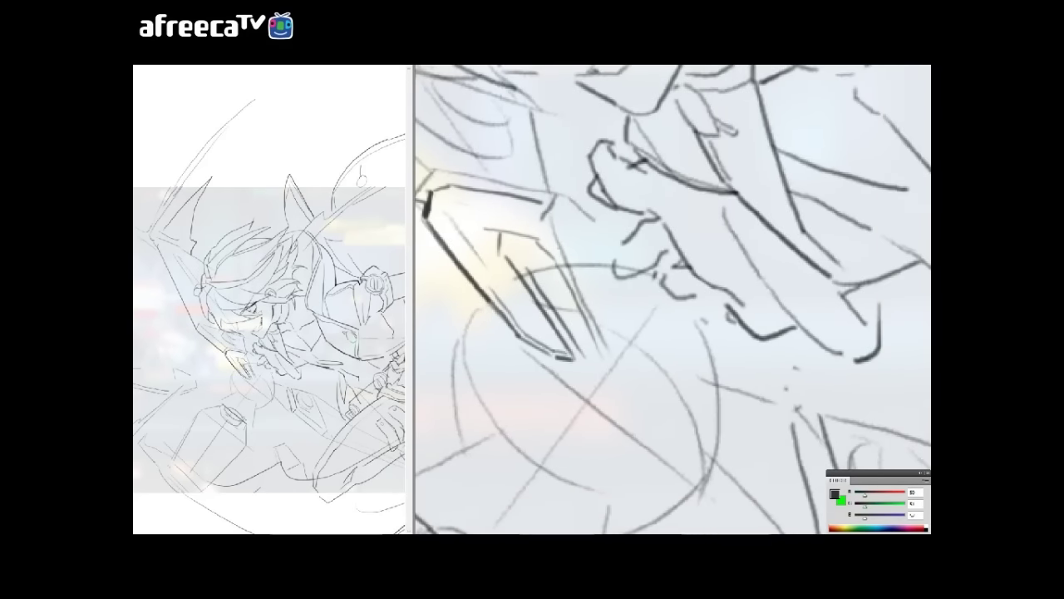
# - Clean up the lines above the blade's inner panel and start a small shape just below its top edge
pyautogui.scroll(1, 672, 299)
pyautogui.hscroll(1, 673, 299)
pyautogui.scroll(2, 672, 299)
pyautogui.hscroll(-1, 673, 299)
pyautogui.scroll(-1, 673, 300)
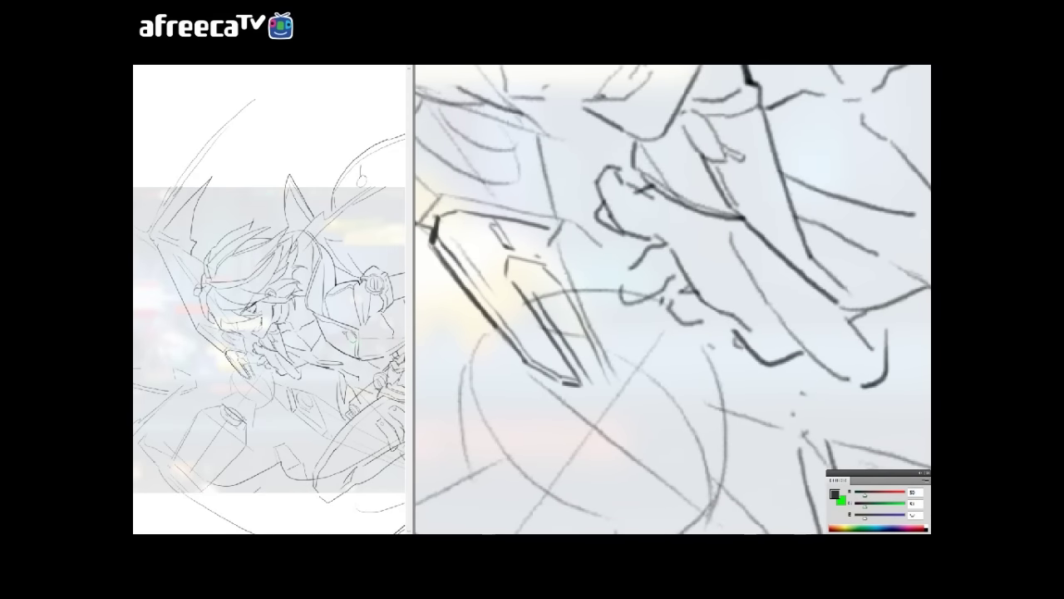
pyautogui.scroll(1, 672, 299)
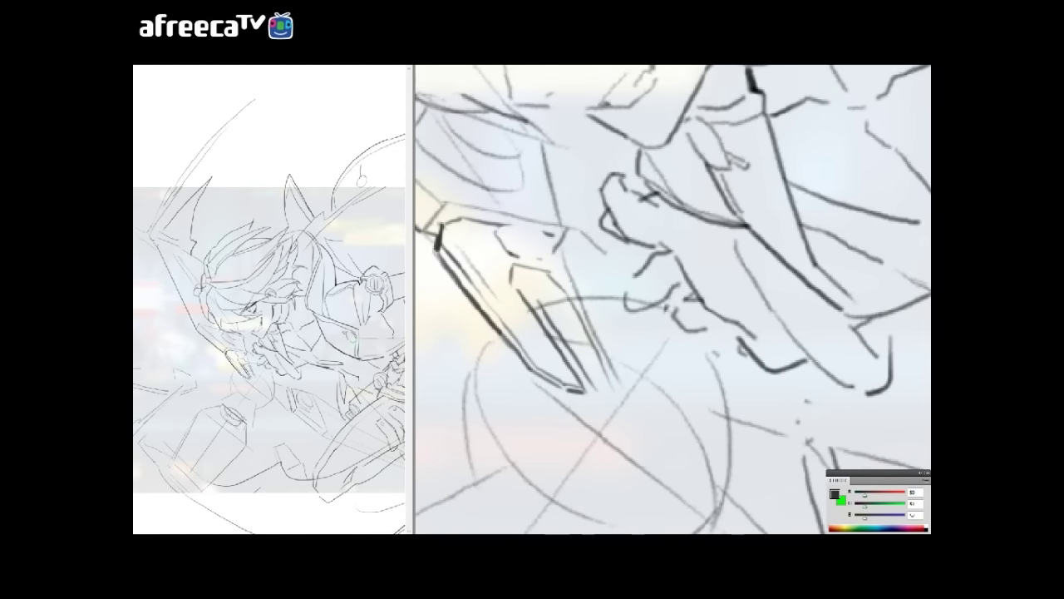
# - Draw a rounded, arched detail with a dark accent below the end blade's top edge
pyautogui.scroll(2, 672, 299)
pyautogui.hscroll(-2, 673, 299)
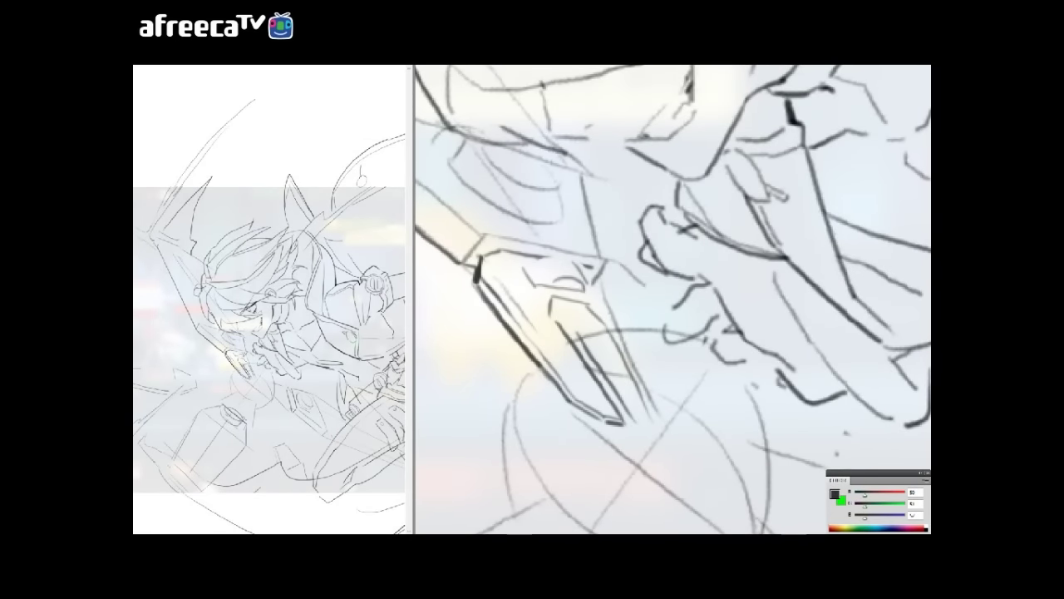
pyautogui.scroll(1, 673, 299)
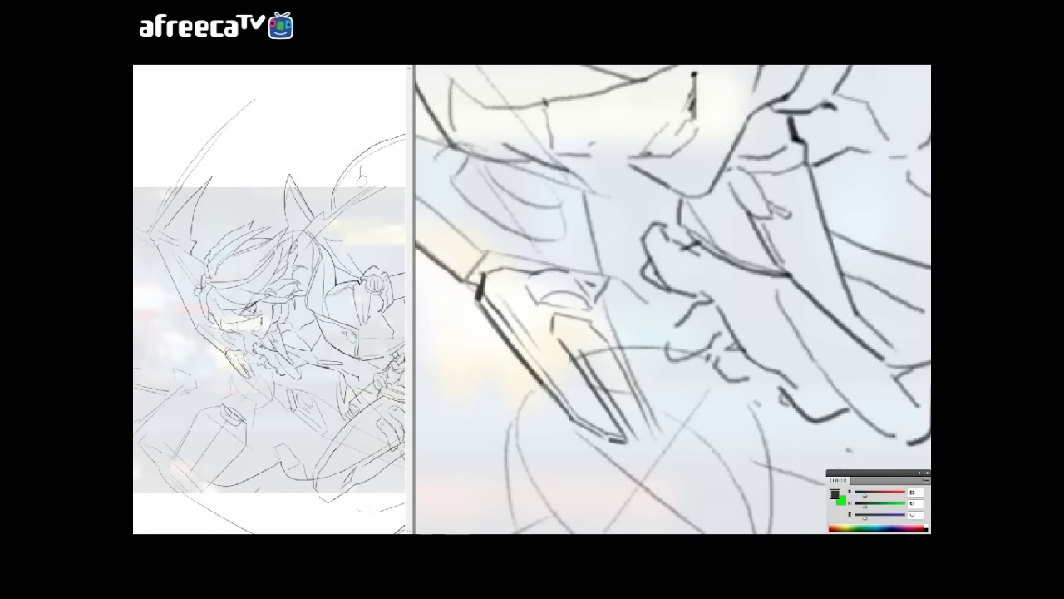
pyautogui.scroll(-4, 672, 299)
pyautogui.hscroll(4, 673, 299)
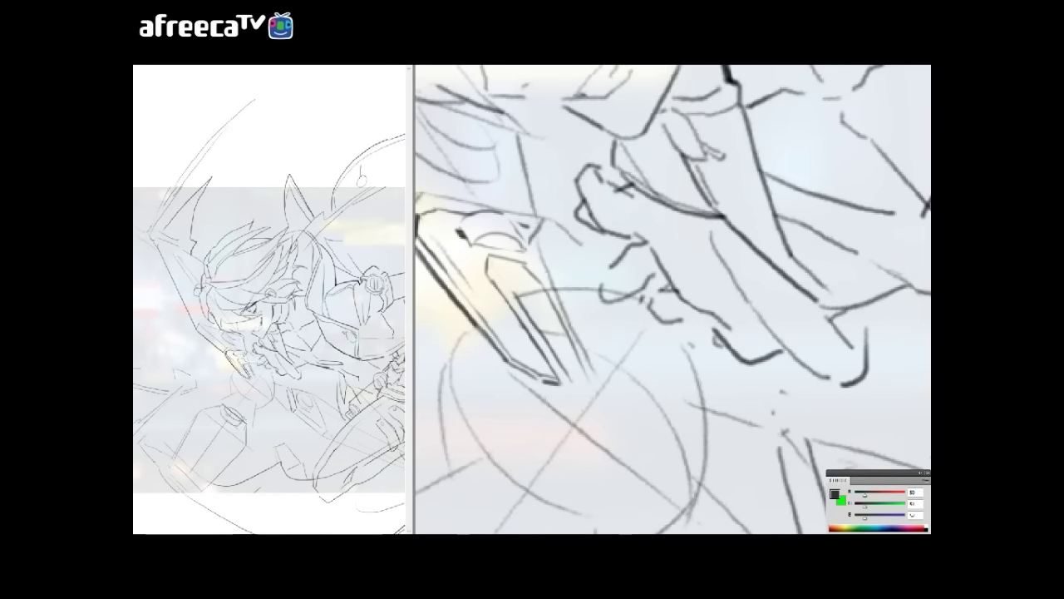
pyautogui.scroll(2, 673, 300)
pyautogui.hscroll(-1, 673, 299)
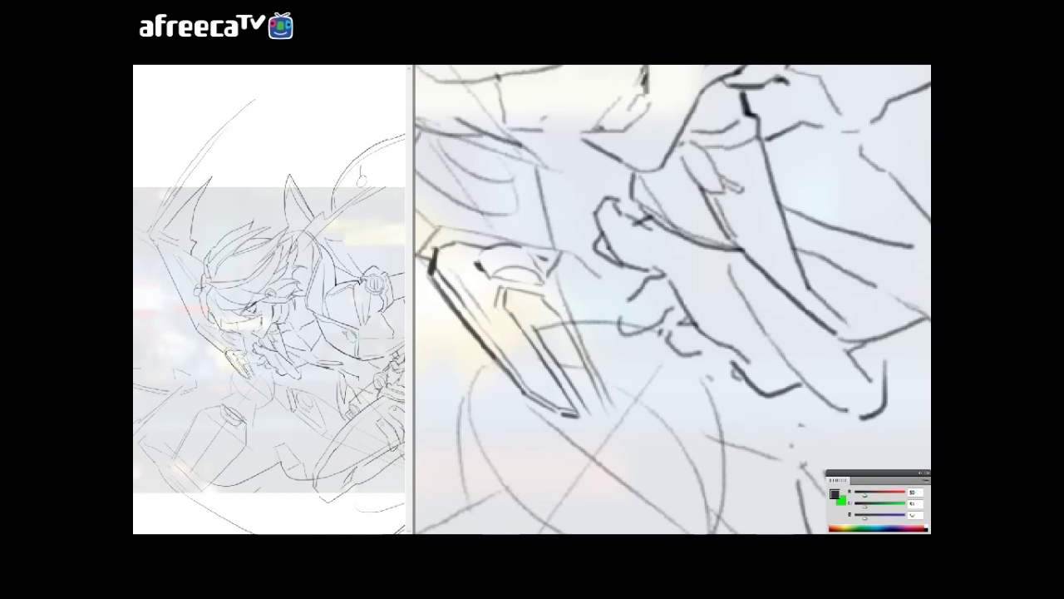
# - Outline the long inner panel of the end blade and add a notched groove inside it
pyautogui.scroll(-2, 673, 299)
pyautogui.hscroll(3, 672, 300)
pyautogui.scroll(-1, 673, 300)
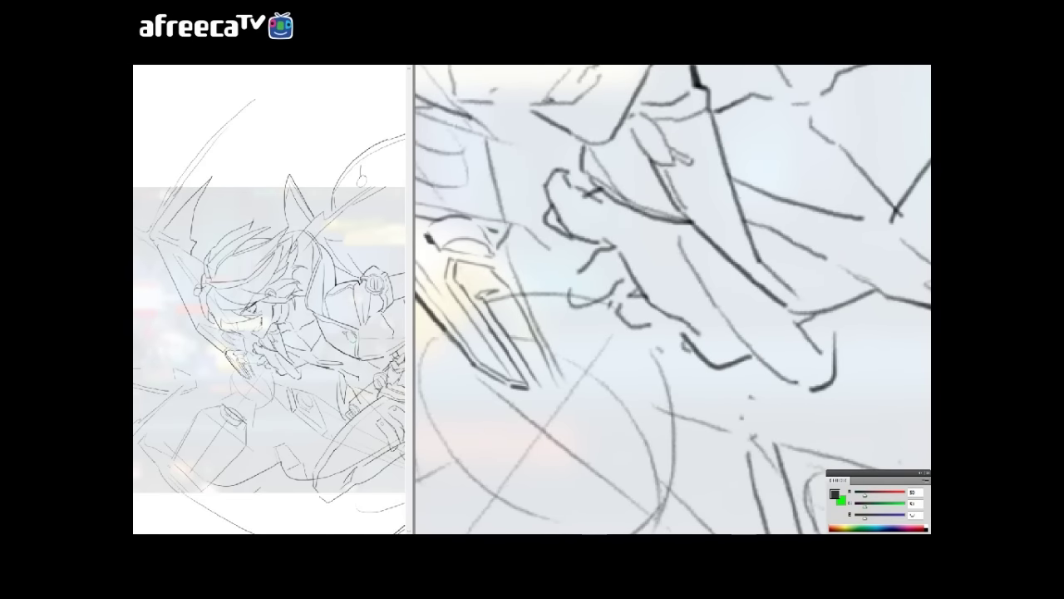
pyautogui.scroll(-3, 673, 299)
pyautogui.hscroll(1, 673, 299)
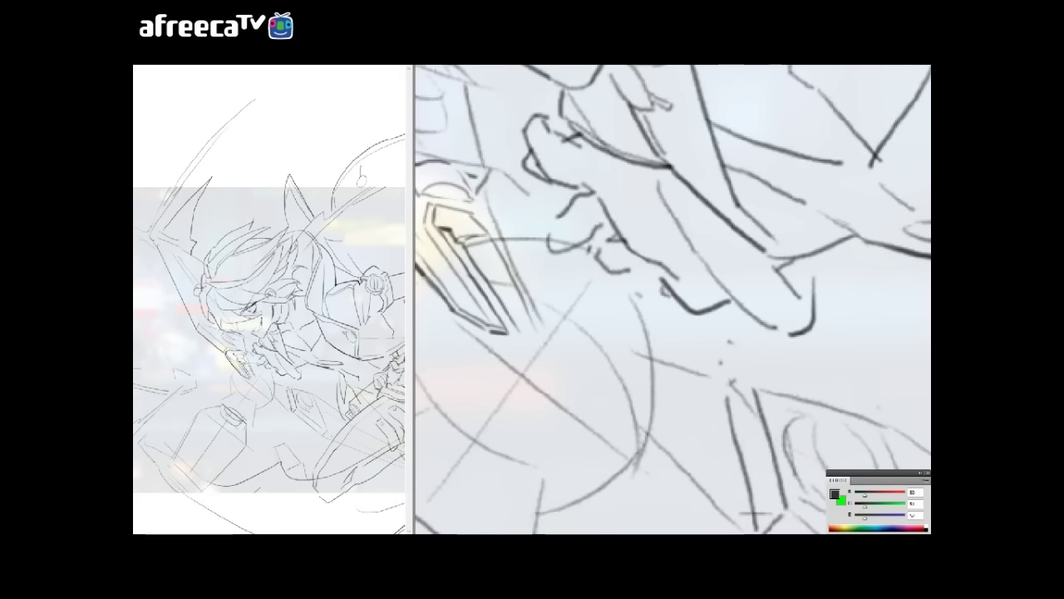
# - Ink the end blade's inner side down to a second tip and erase the rough sketch lines crossing the blade
pyautogui.scroll(5, 673, 299)
pyautogui.hscroll(-7, 672, 299)
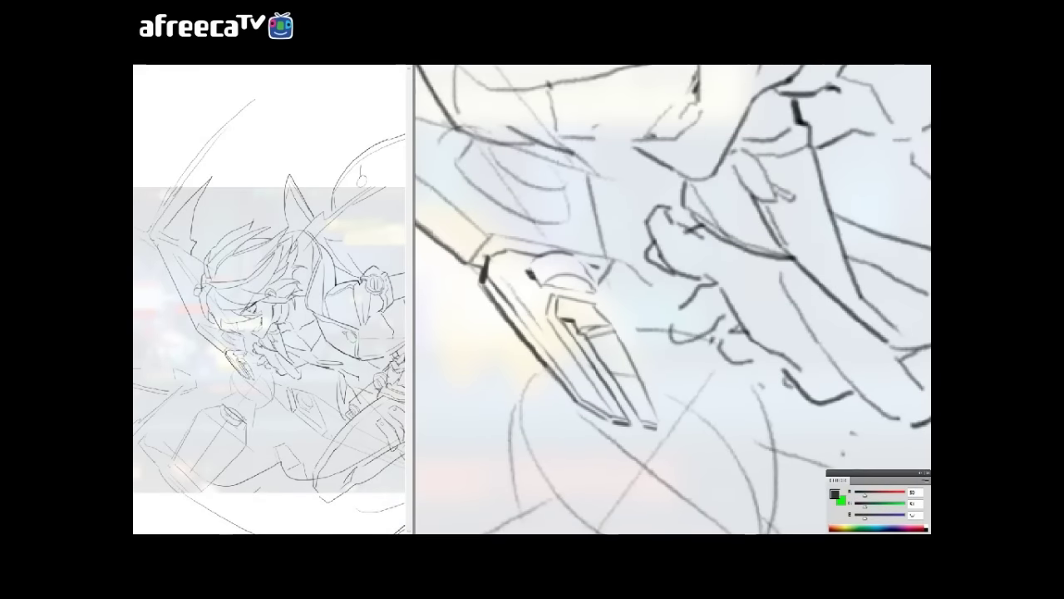
pyautogui.scroll(2, 672, 299)
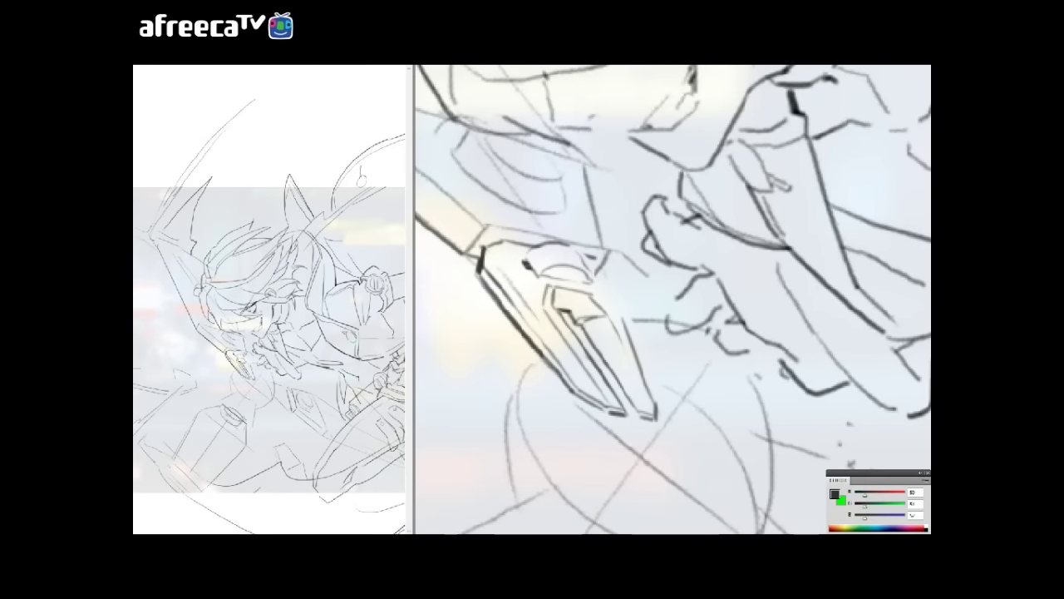
# - Draw thin parallel inner lines along the weapon's middle segment, from the upper bend to the blade joint
pyautogui.hscroll(-2, 672, 299)
pyautogui.scroll(6, 673, 299)
pyautogui.hscroll(-8, 673, 299)
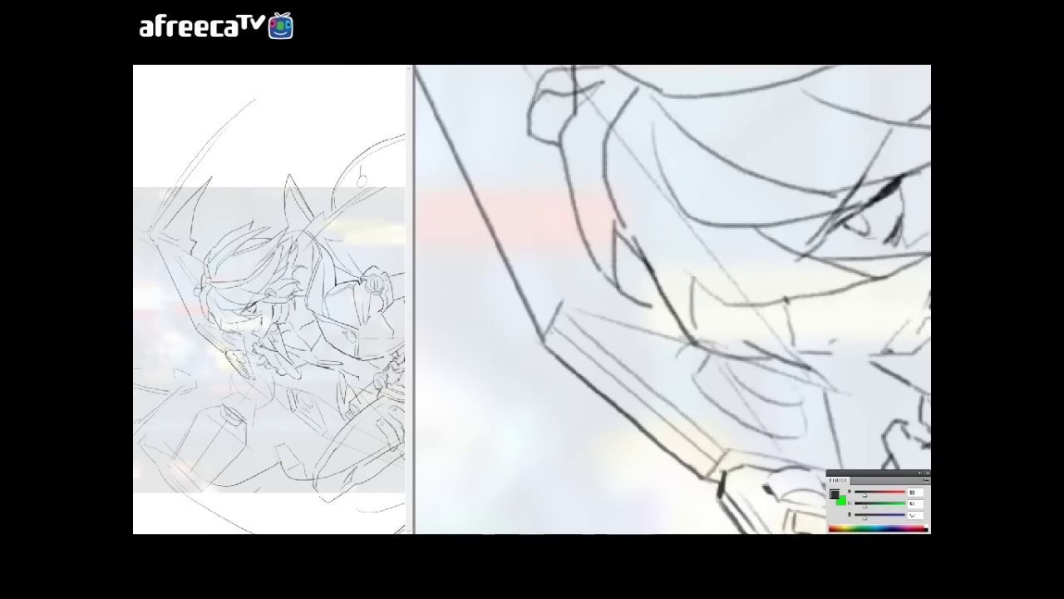
pyautogui.scroll(-4, 672, 299)
pyautogui.hscroll(3, 673, 299)
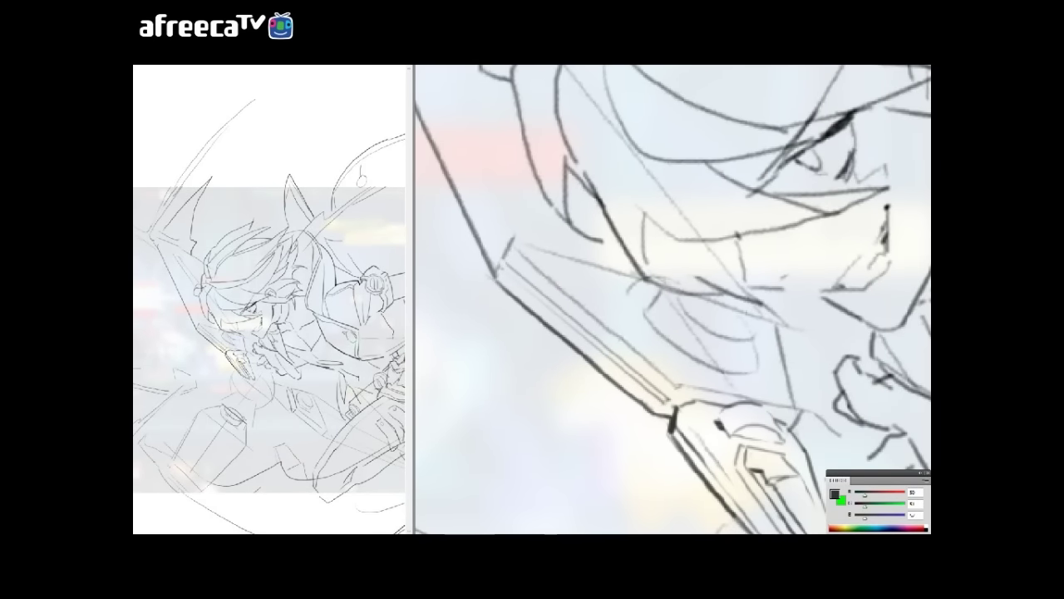
pyautogui.scroll(-10, 672, 300)
pyautogui.hscroll(6, 673, 299)
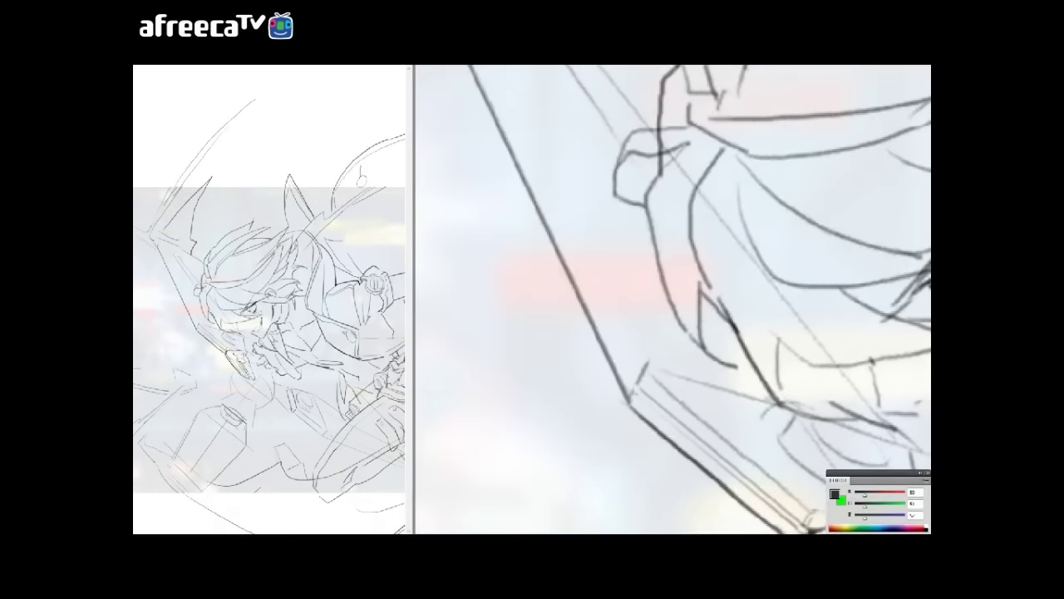
# - Draw two thin parallel lines inside the long upper arm of the weapon, meeting the outer edge at its top
pyautogui.scroll(2, 673, 299)
pyautogui.hscroll(1, 673, 299)
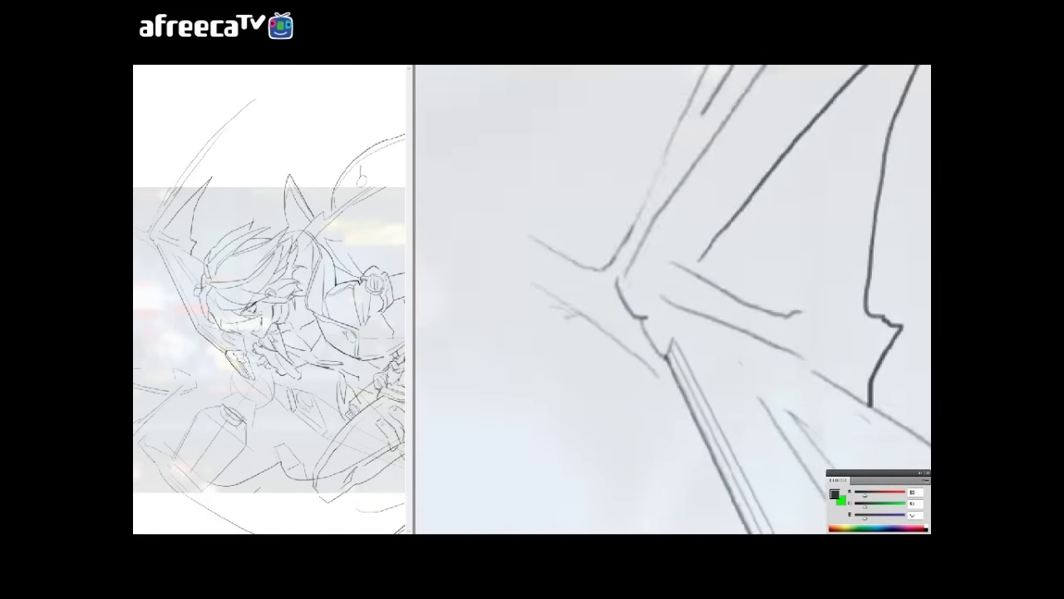
pyautogui.scroll(10, 673, 299)
pyautogui.hscroll(-3, 673, 299)
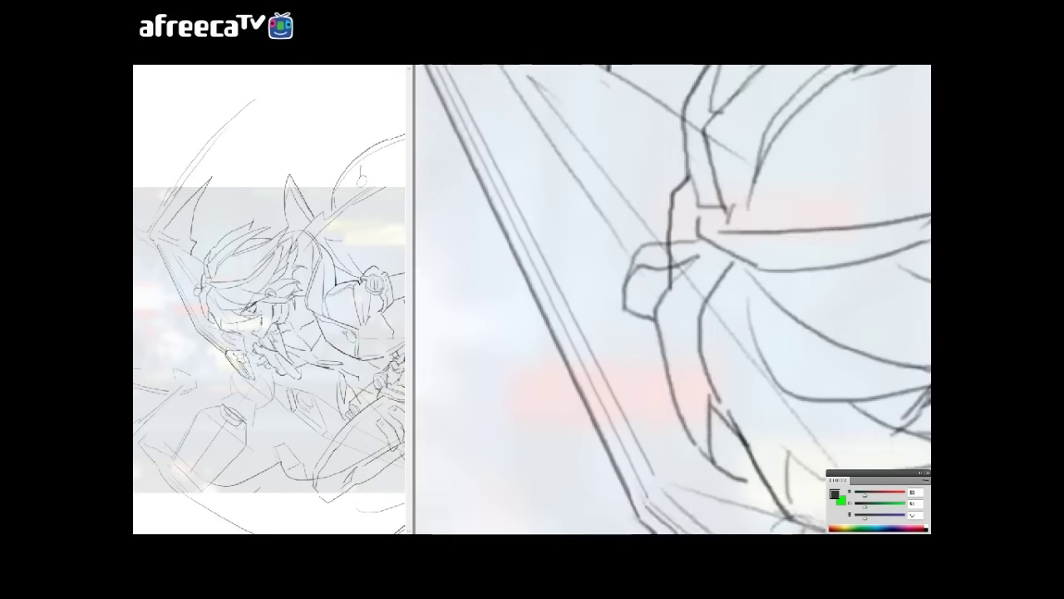
pyautogui.scroll(3, 673, 300)
pyautogui.hscroll(-2, 672, 300)
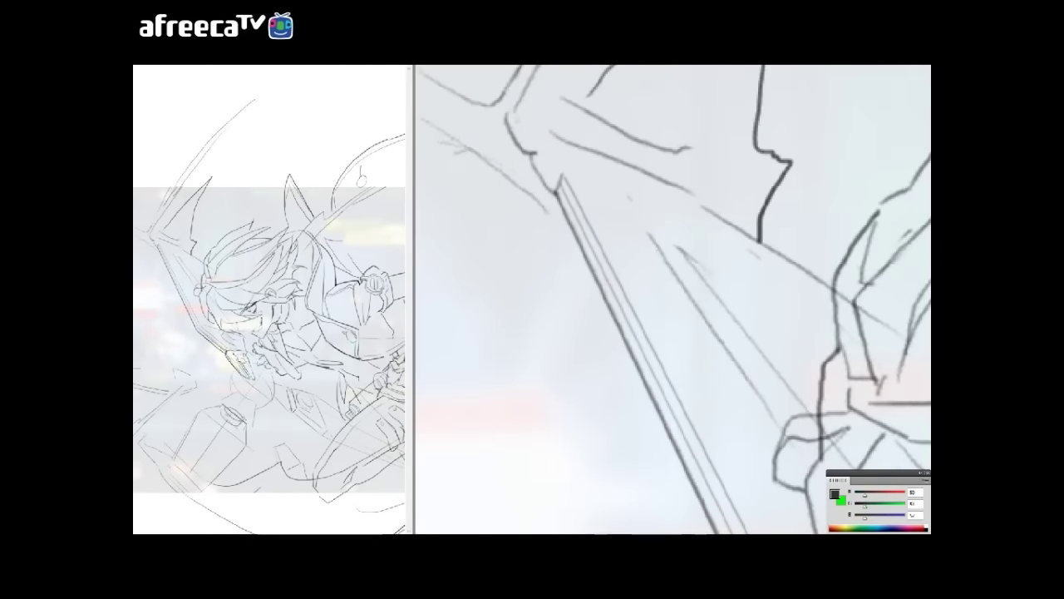
# - Ink a short edge slanting down from the top of the upper arm toward the character's head
pyautogui.scroll(-2, 672, 299)
pyautogui.hscroll(6, 673, 299)
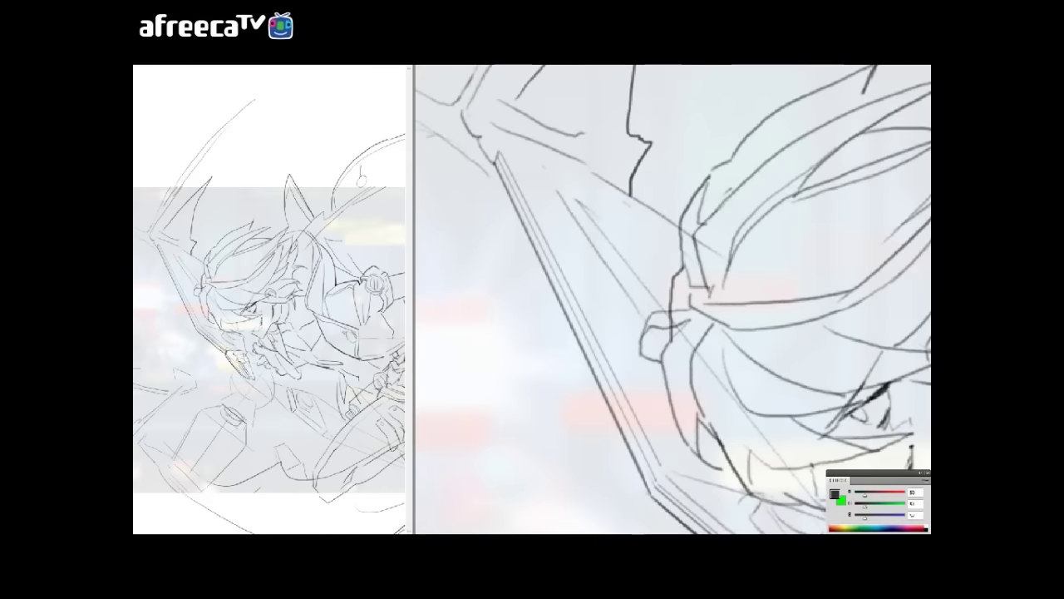
pyautogui.scroll(-3, 673, 299)
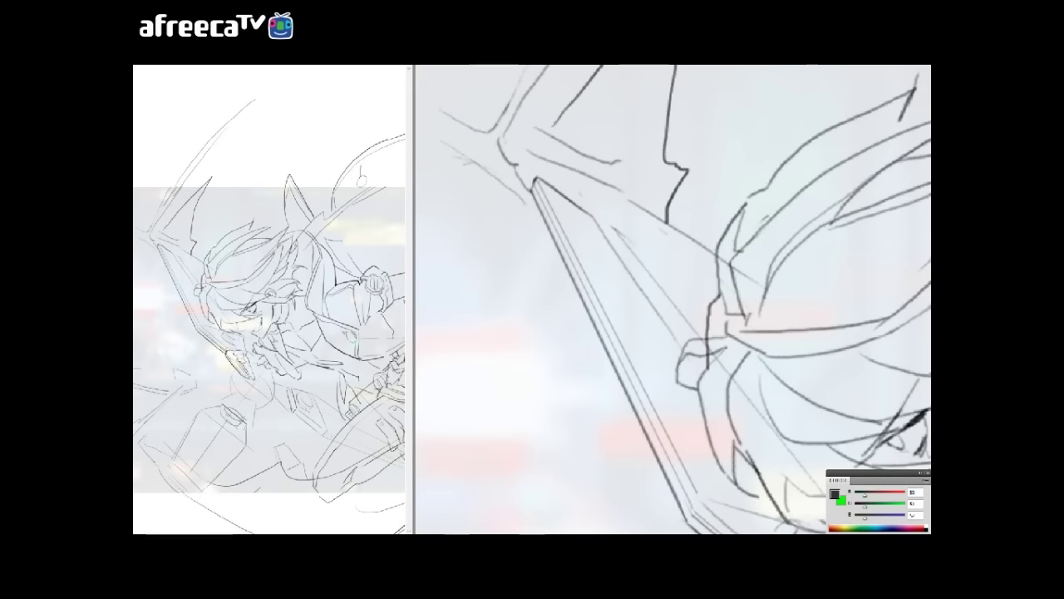
# - Draw a small round joint with a ringed pivot and bracket lines on the upper part of the weapon's end blade
pyautogui.scroll(-5, 672, 300)
pyautogui.hscroll(3, 672, 299)
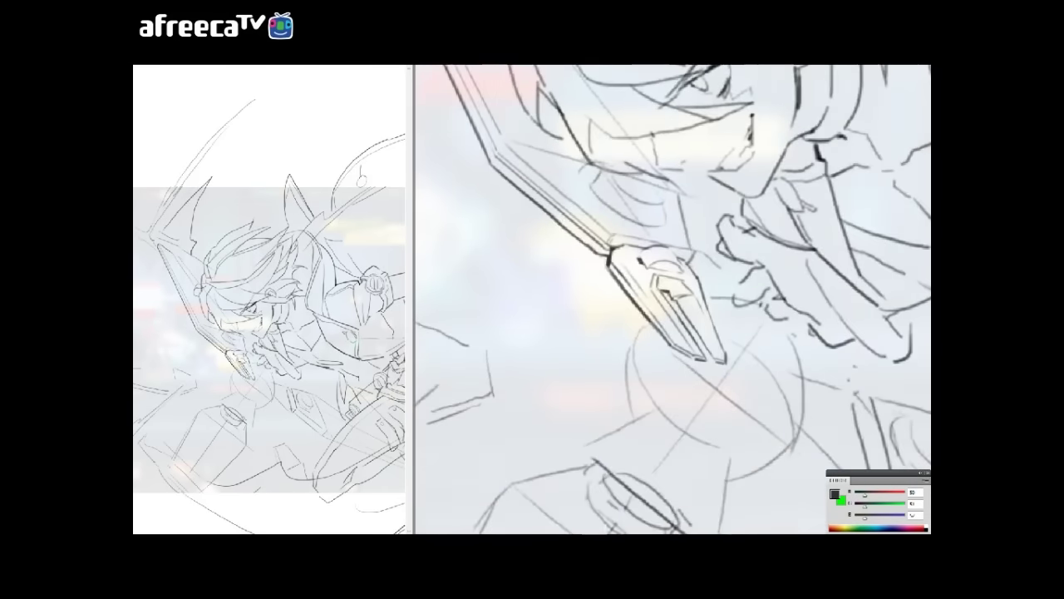
pyautogui.scroll(2, 672, 299)
pyautogui.hscroll(-1, 672, 299)
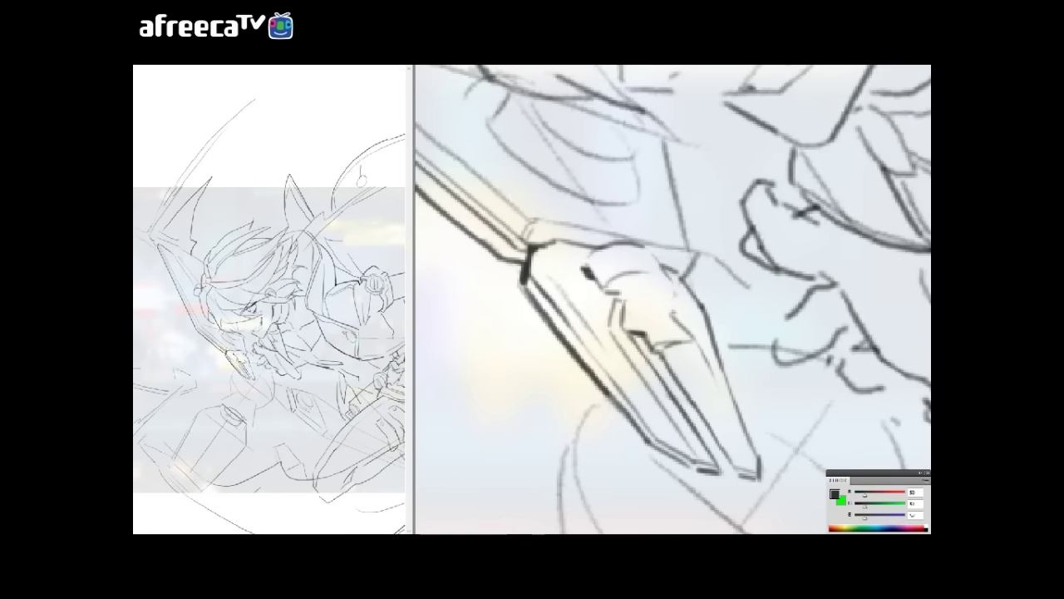
pyautogui.scroll(1, 673, 299)
pyautogui.hscroll(-1, 672, 299)
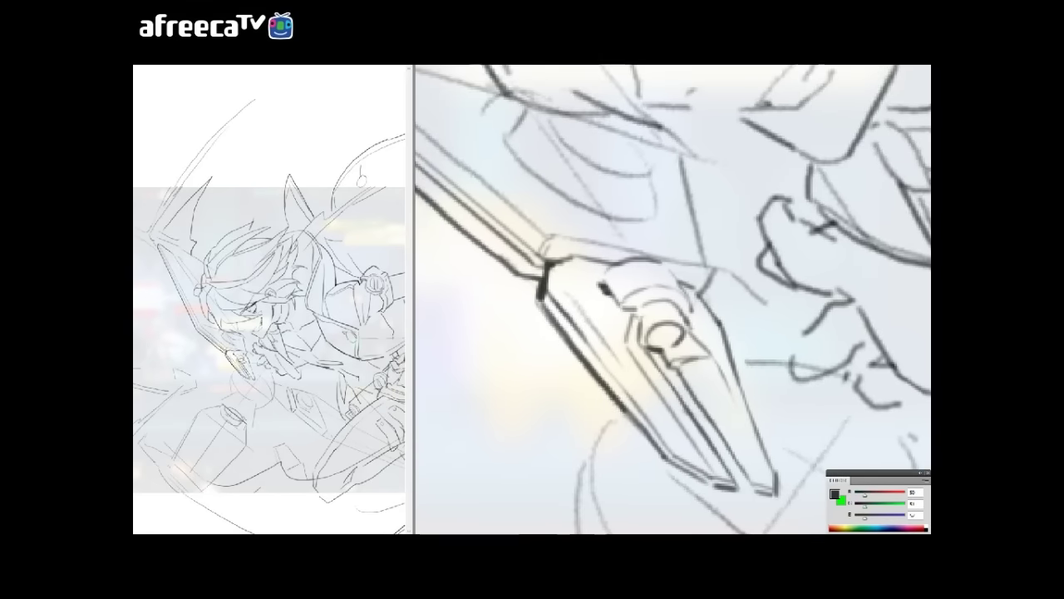
pyautogui.scroll(3, 672, 299)
pyautogui.hscroll(-1, 673, 300)
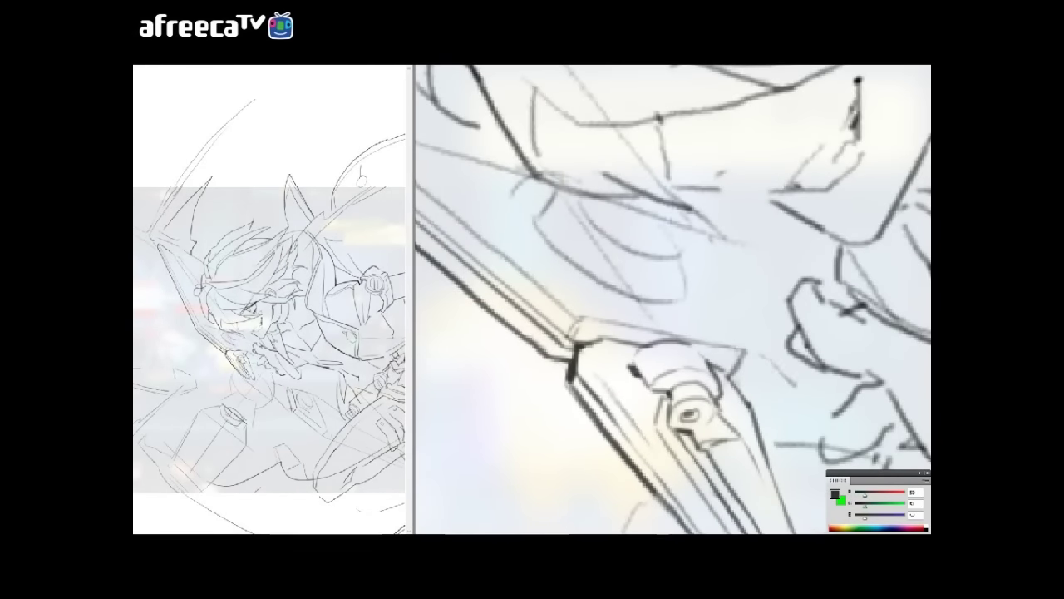
# - Ink the edge running from below the chin to the end blade, with a dark notch where it meets the joint
pyautogui.scroll(-2, 672, 299)
pyautogui.hscroll(1, 673, 300)
pyautogui.scroll(4, 673, 299)
pyautogui.hscroll(-2, 672, 300)
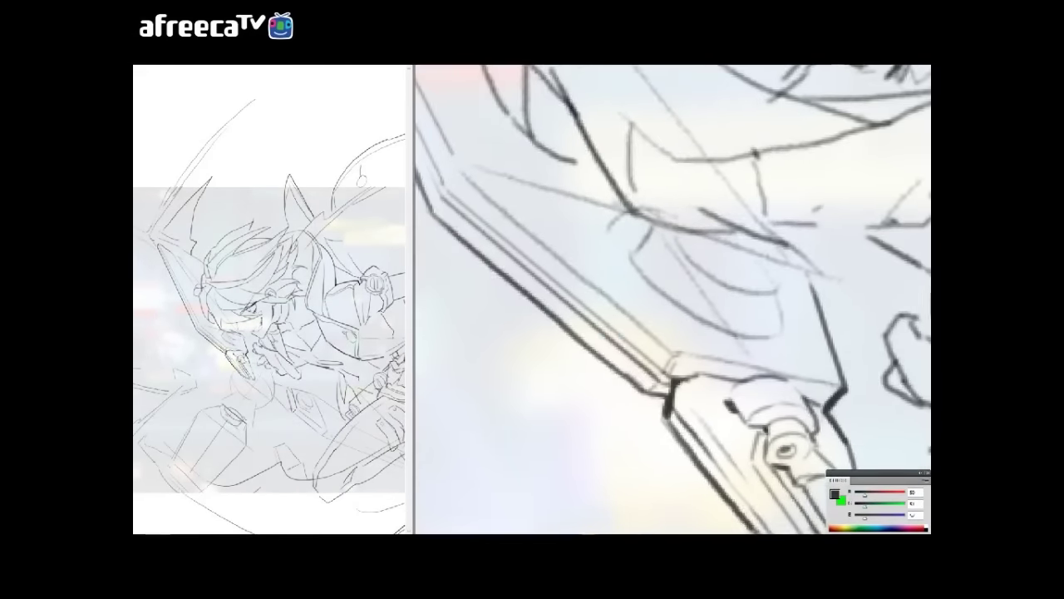
pyautogui.scroll(5, 673, 299)
pyautogui.hscroll(-4, 673, 299)
pyautogui.scroll(2, 672, 300)
pyautogui.hscroll(6, 672, 299)
pyautogui.scroll(-6, 672, 299)
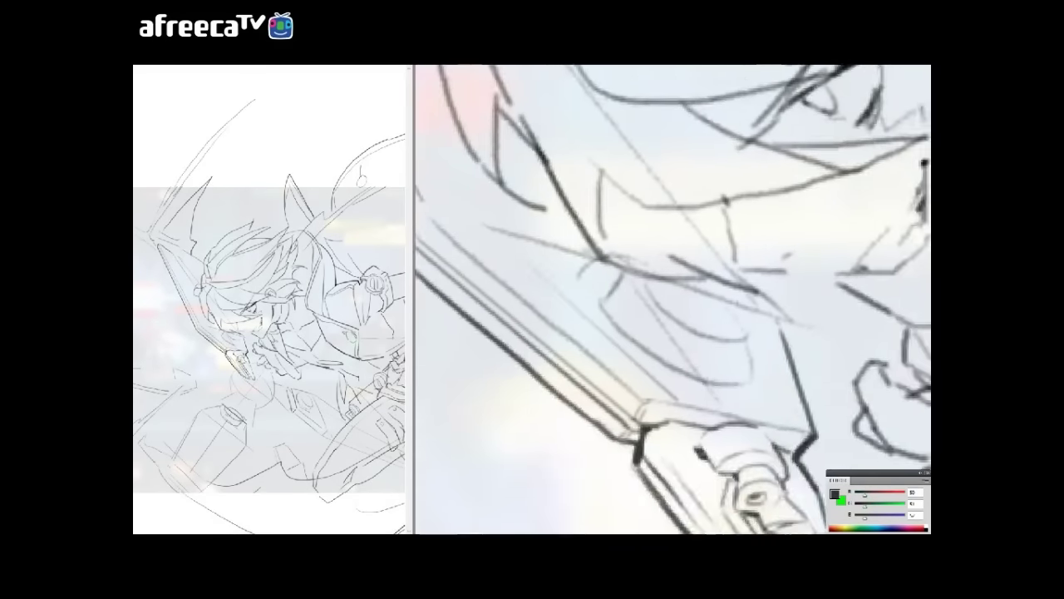
# - Extend the slanting edge from the upper arm's top tip toward the head with a darker stroke
pyautogui.scroll(3, 672, 299)
pyautogui.hscroll(-3, 673, 300)
pyautogui.scroll(-3, 673, 299)
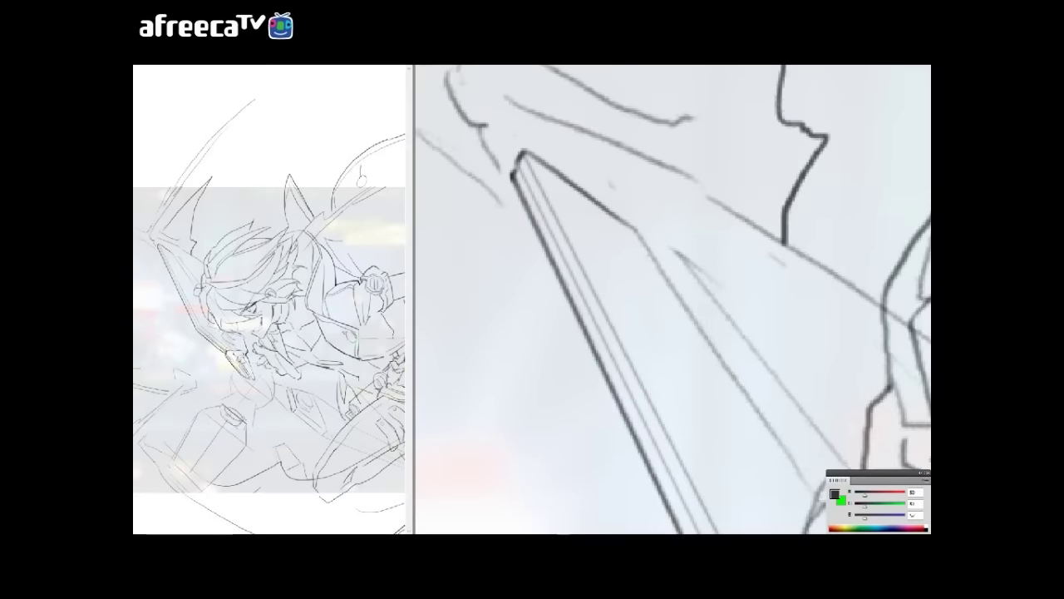
pyautogui.scroll(4, 672, 299)
pyautogui.scroll(-3, 673, 299)
pyautogui.hscroll(2, 673, 299)
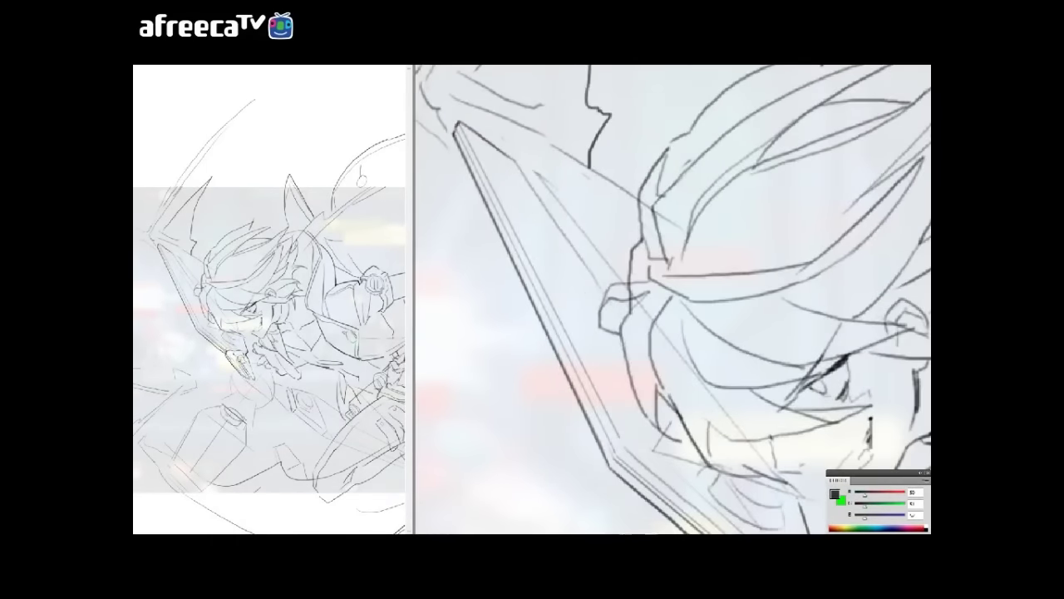
pyautogui.scroll(-3, 673, 299)
pyautogui.hscroll(2, 672, 300)
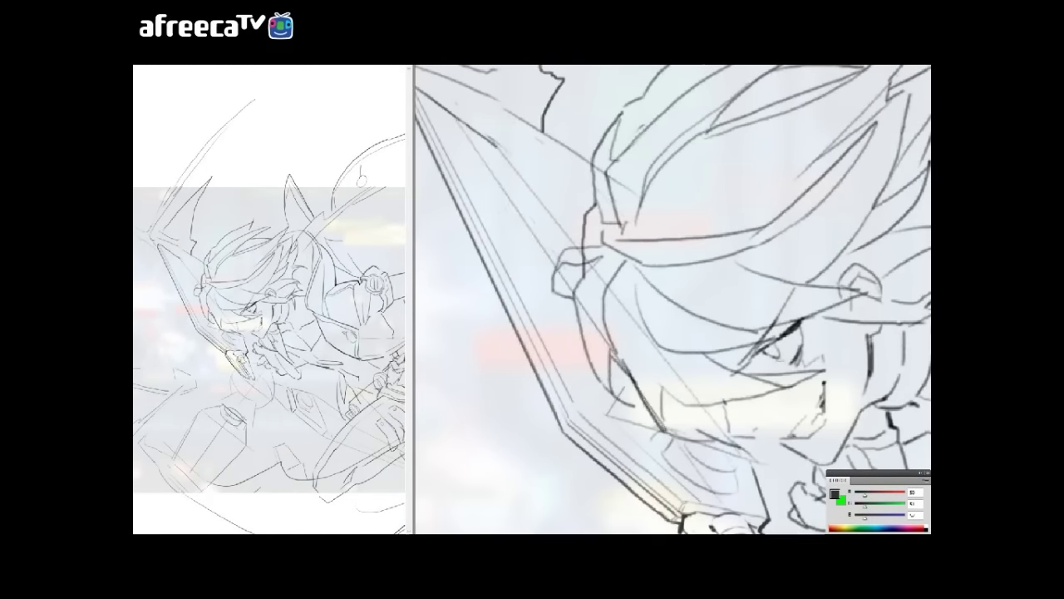
pyautogui.scroll(2, 673, 299)
pyautogui.hscroll(-3, 672, 299)
pyautogui.scroll(-3, 672, 299)
pyautogui.scroll(2, 672, 300)
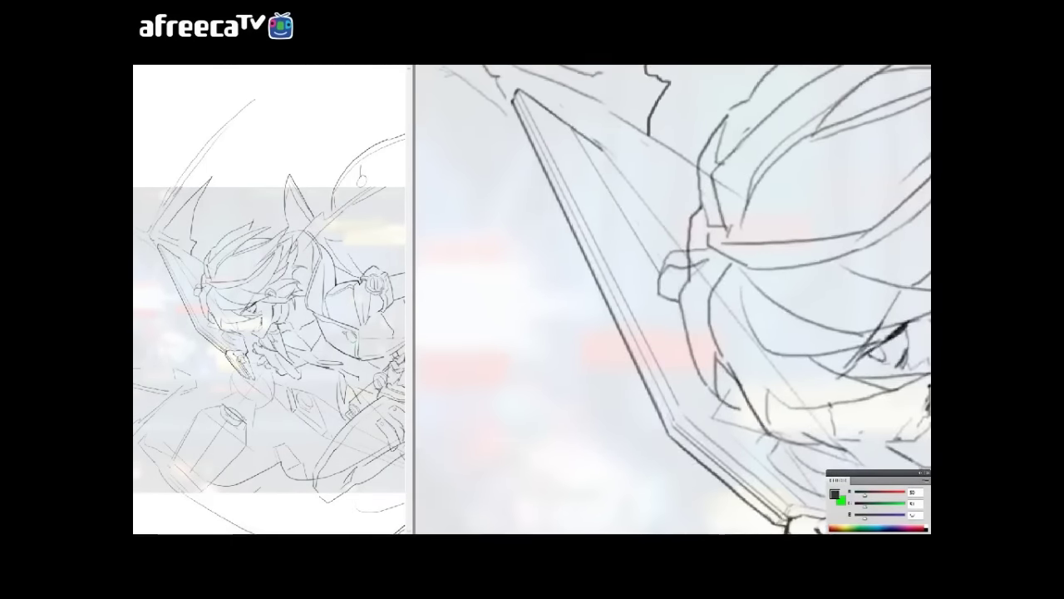
pyautogui.scroll(1, 672, 299)
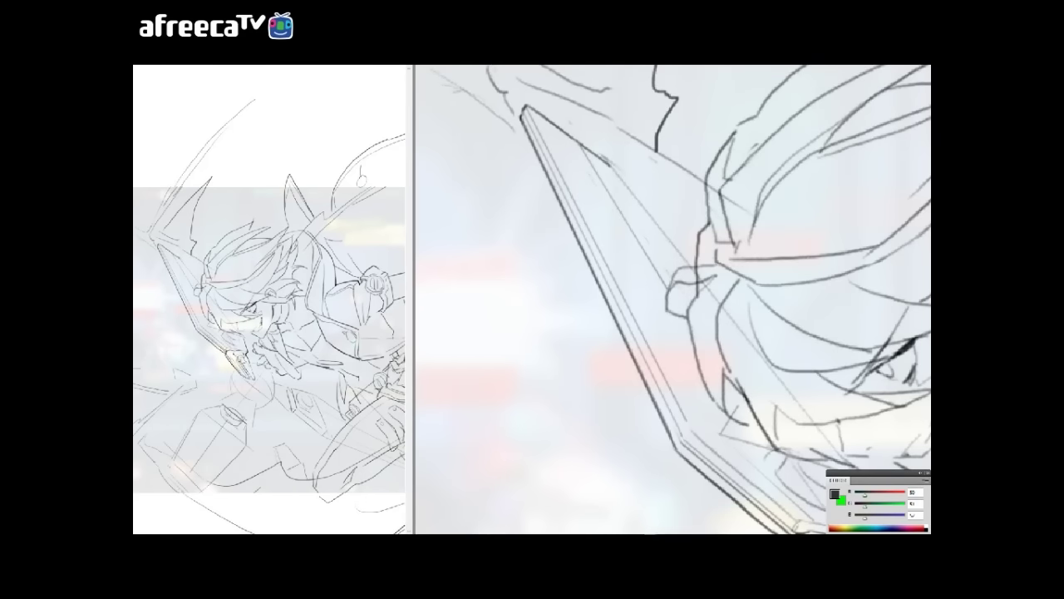
# - Draw a bent inner panel line from the upper arm's outer strip down to the hair knot, continuing briefly below it
pyautogui.scroll(-2, 672, 299)
pyautogui.scroll(-1, 672, 299)
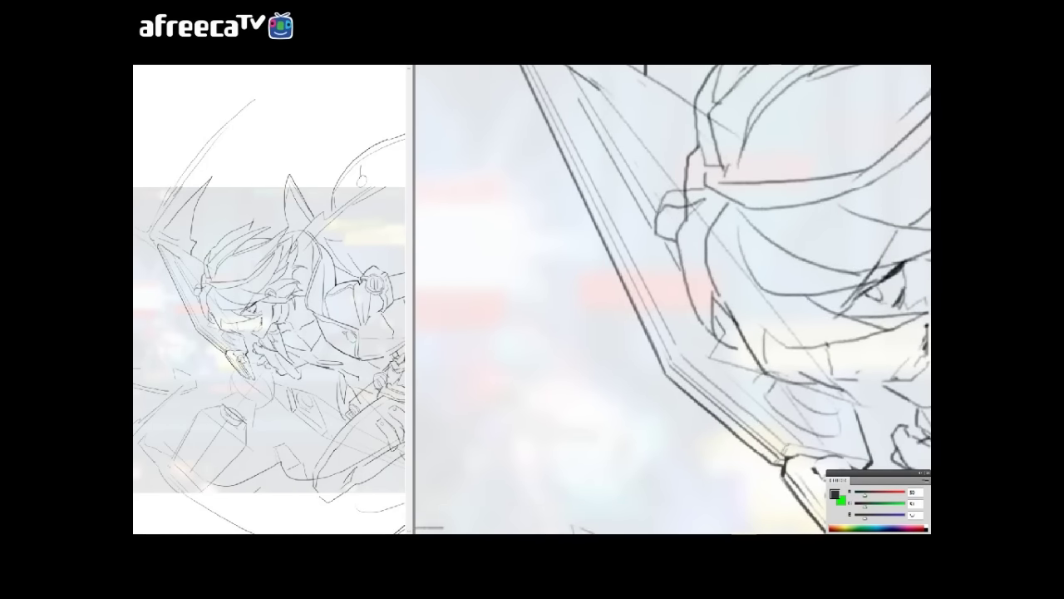
pyautogui.scroll(-2, 672, 299)
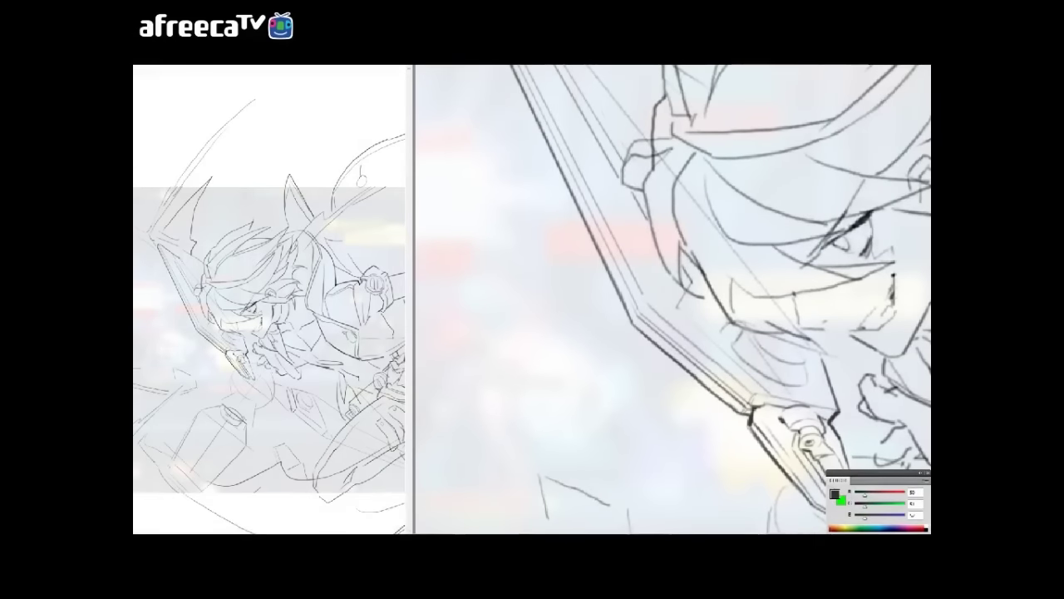
pyautogui.scroll(-3, 673, 299)
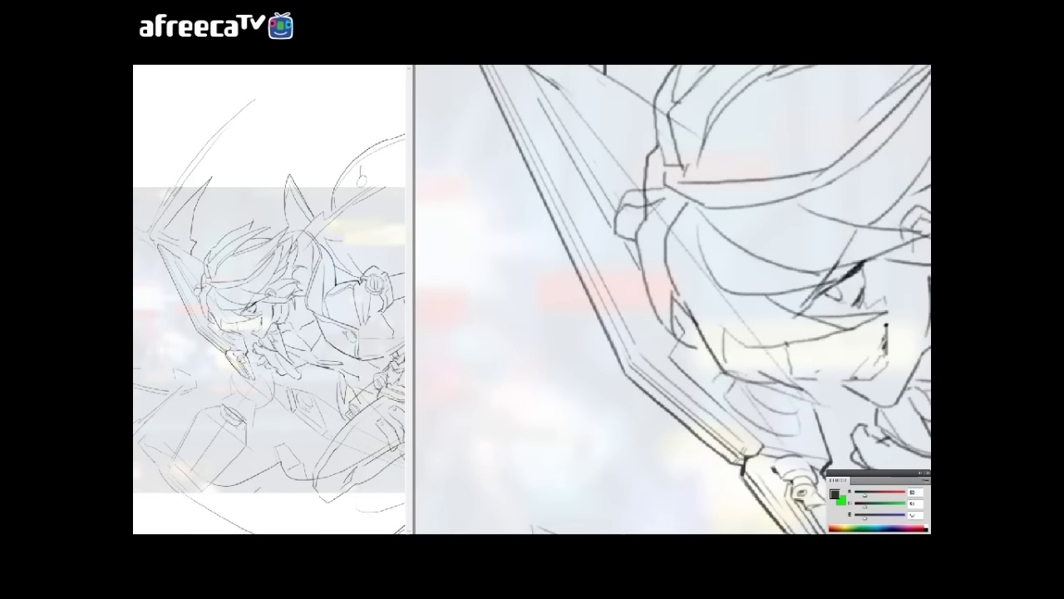
pyautogui.scroll(-1, 673, 300)
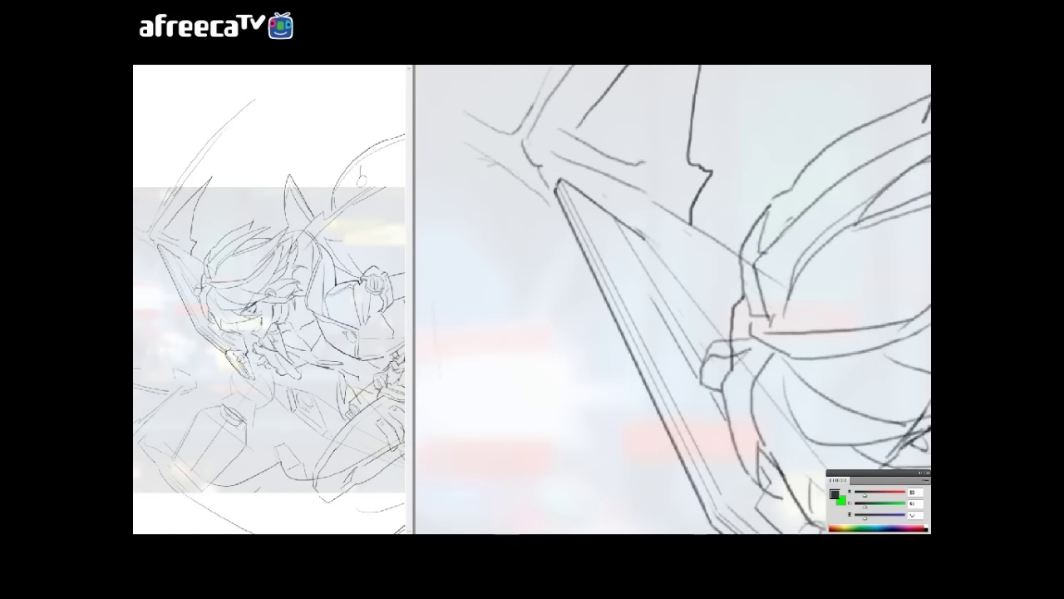
pyautogui.scroll(-1, 673, 299)
pyautogui.scroll(2, 673, 299)
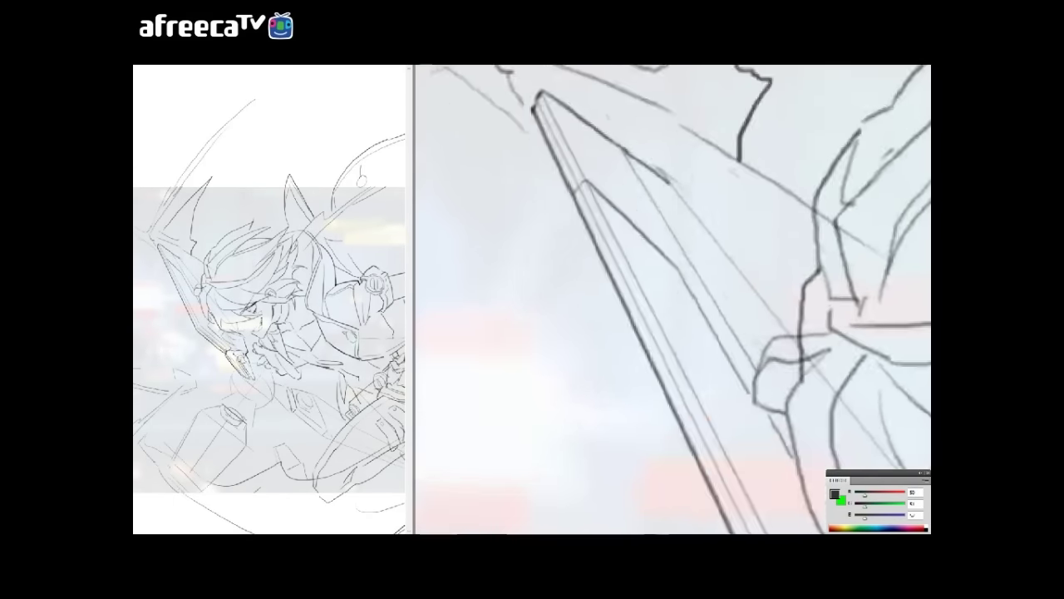
# - Lasso parts of the slanting edge below the upper arm's top tip and transform its lower segment
pyautogui.hscroll(1, 673, 300)
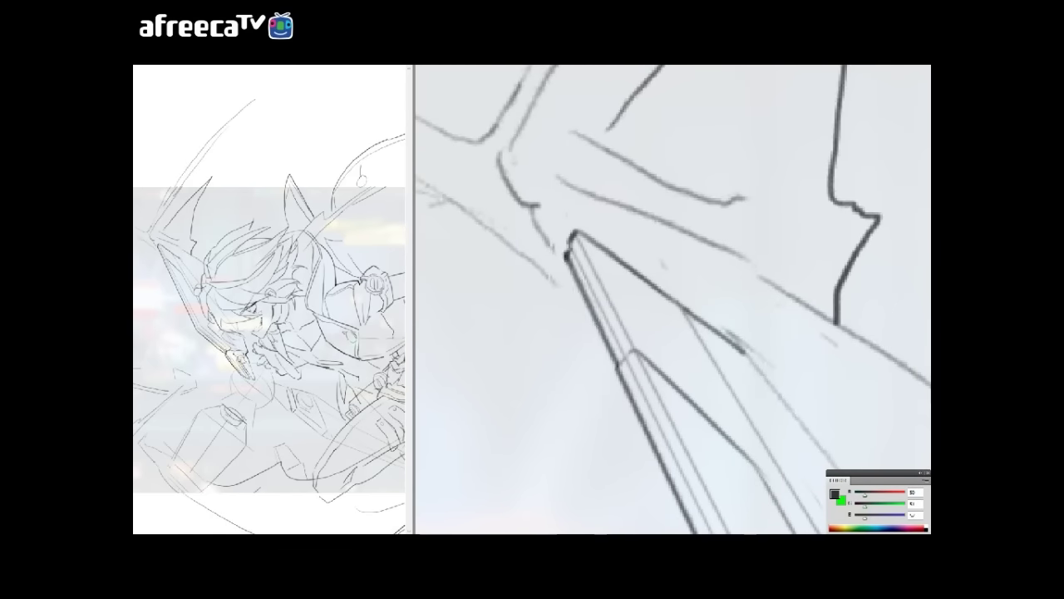
pyautogui.hscroll(1, 672, 299)
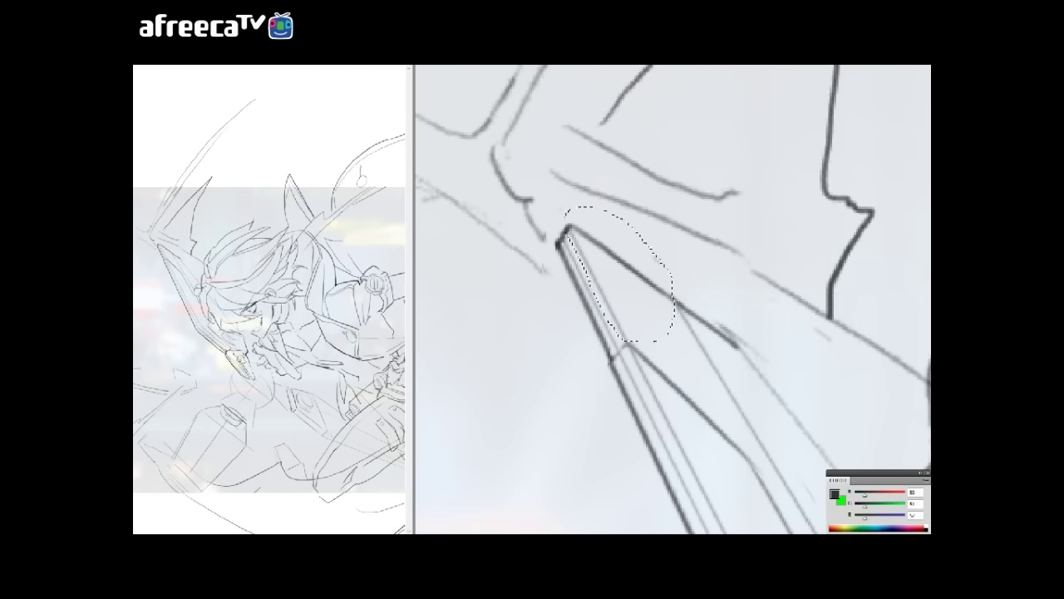
pyautogui.moveTo(653, 316)
pyautogui.mouseDown()
pyautogui.moveTo(607, 191)
pyautogui.moveTo(582, 170)
pyautogui.moveTo(595, 198)
pyautogui.mouseUp()
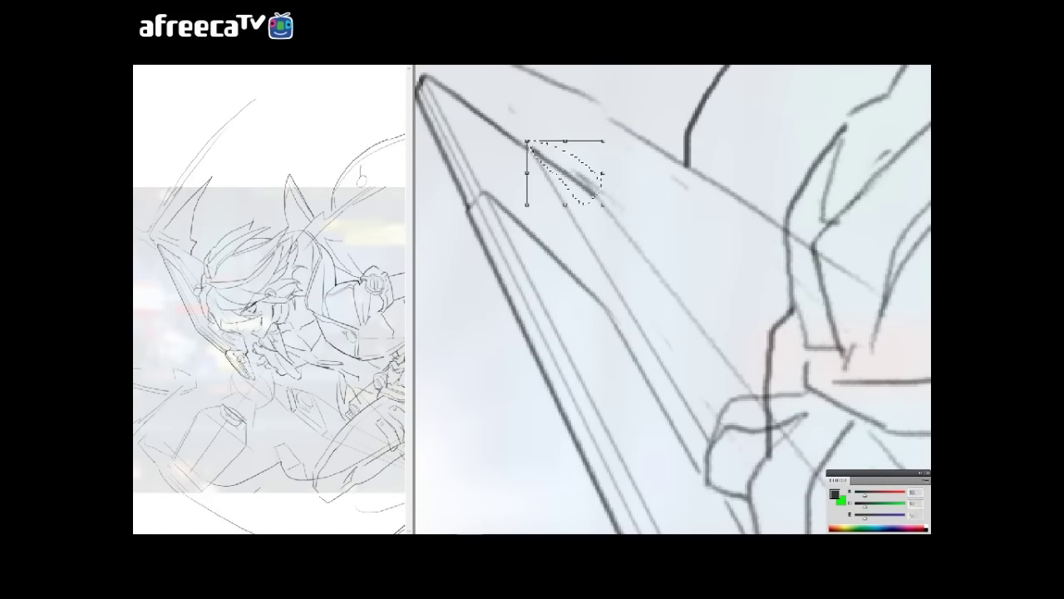
pyautogui.moveTo(673, 332); pyautogui.dragTo(589, 142)
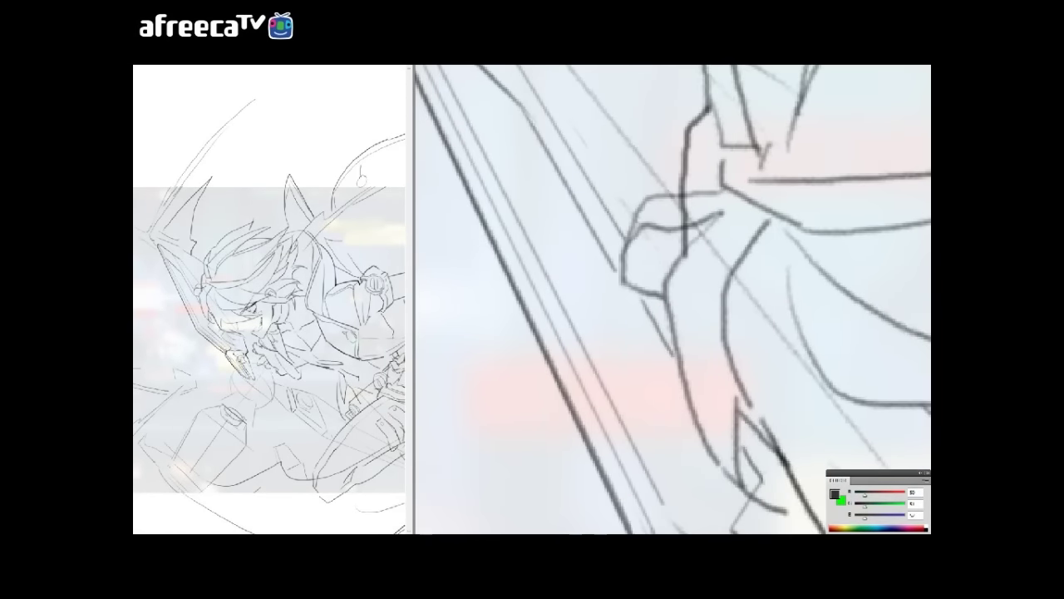
# - Draw small angular notches on the inner and outer edges of the upper arm, a short way above its lower bend
pyautogui.moveTo(665, 374); pyautogui.dragTo(625, 160)
pyautogui.moveTo(665, 299); pyautogui.dragTo(654, 313)
pyautogui.moveTo(648, 249); pyautogui.dragTo(732, 424)
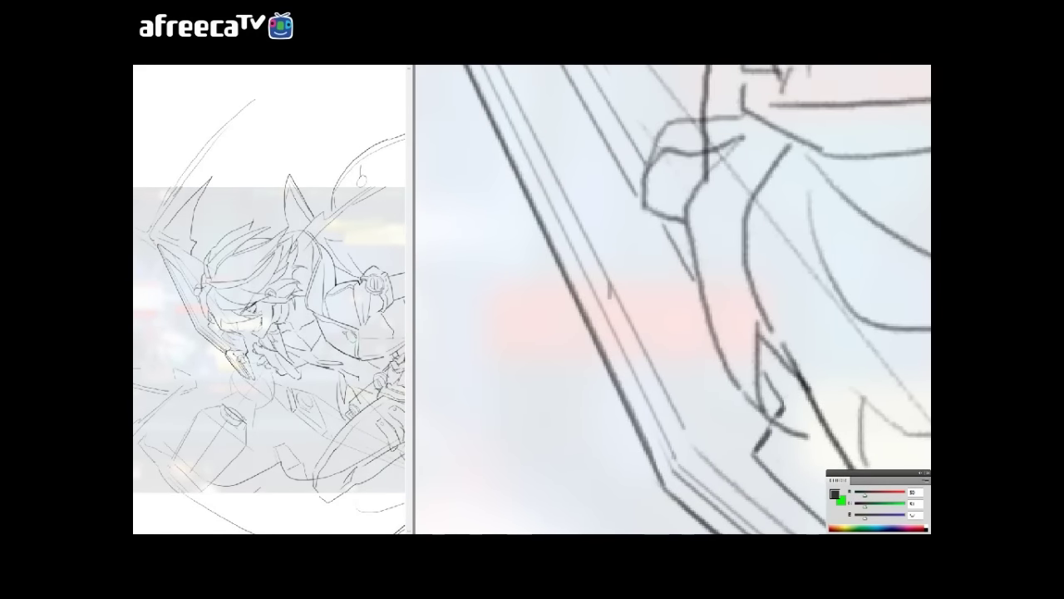
pyautogui.moveTo(608, 284); pyautogui.dragTo(644, 354)
pyautogui.moveTo(597, 324); pyautogui.dragTo(621, 379)
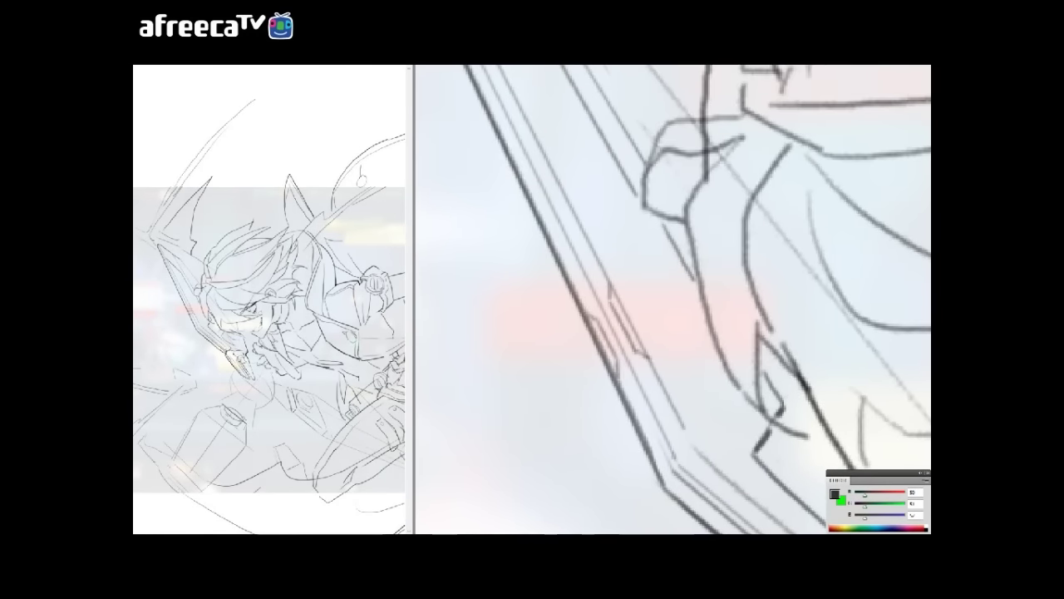
pyautogui.moveTo(665, 299); pyautogui.dragTo(655, 289)
pyautogui.moveTo(665, 250); pyautogui.dragTo(698, 324)
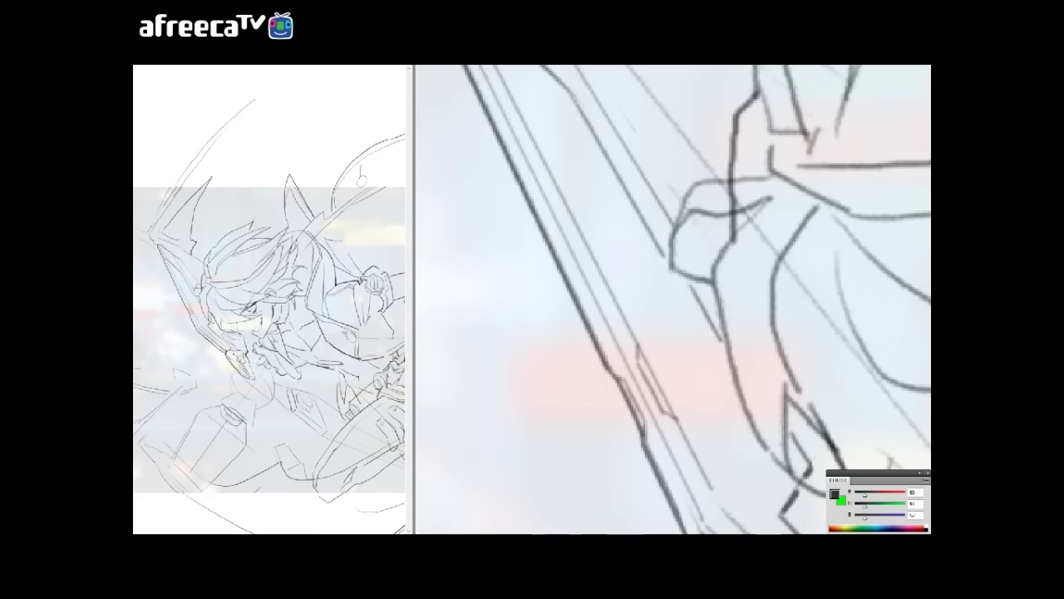
# - Ink the middle segment's inner edge with its corner at the blade joint, and the upper arm's long inner edge down to the hair knot
pyautogui.moveTo(698, 324); pyautogui.dragTo(755, 422)
pyautogui.moveTo(551, 180); pyautogui.dragTo(573, 223)
pyautogui.moveTo(673, 299); pyautogui.dragTo(748, 374)
pyautogui.moveTo(665, 332); pyautogui.dragTo(781, 299)
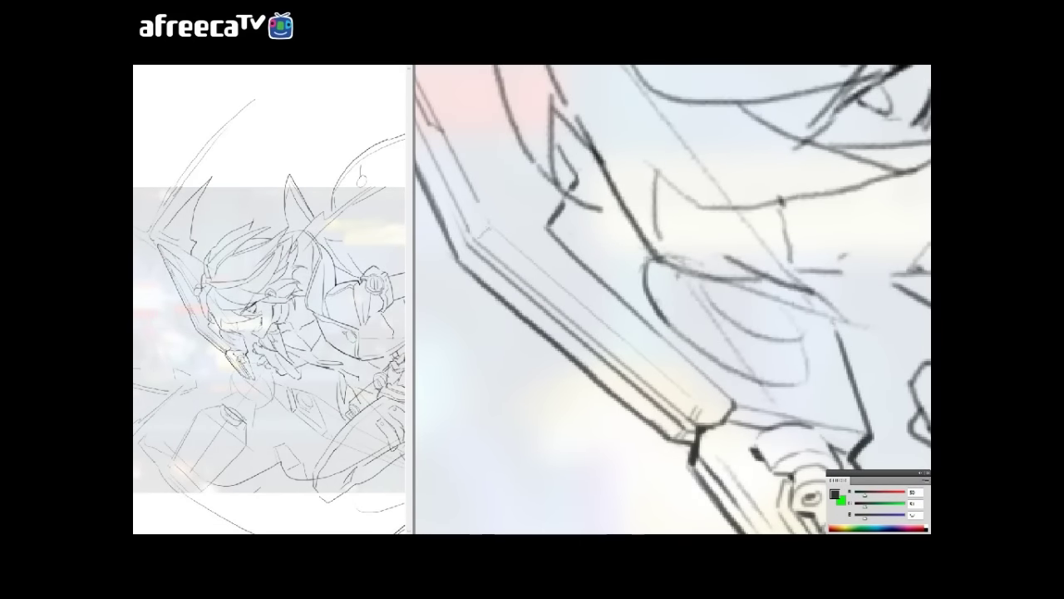
pyautogui.moveTo(665, 333)
pyautogui.mouseDown()
pyautogui.moveTo(502, 320)
pyautogui.moveTo(532, 322)
pyautogui.moveTo(524, 291)
pyautogui.moveTo(619, 345)
pyautogui.moveTo(591, 383)
pyautogui.moveTo(577, 375)
pyautogui.moveTo(565, 386)
pyautogui.moveTo(578, 391)
pyautogui.moveTo(559, 359)
pyautogui.moveTo(707, 436)
pyautogui.moveTo(715, 423)
pyautogui.mouseUp()
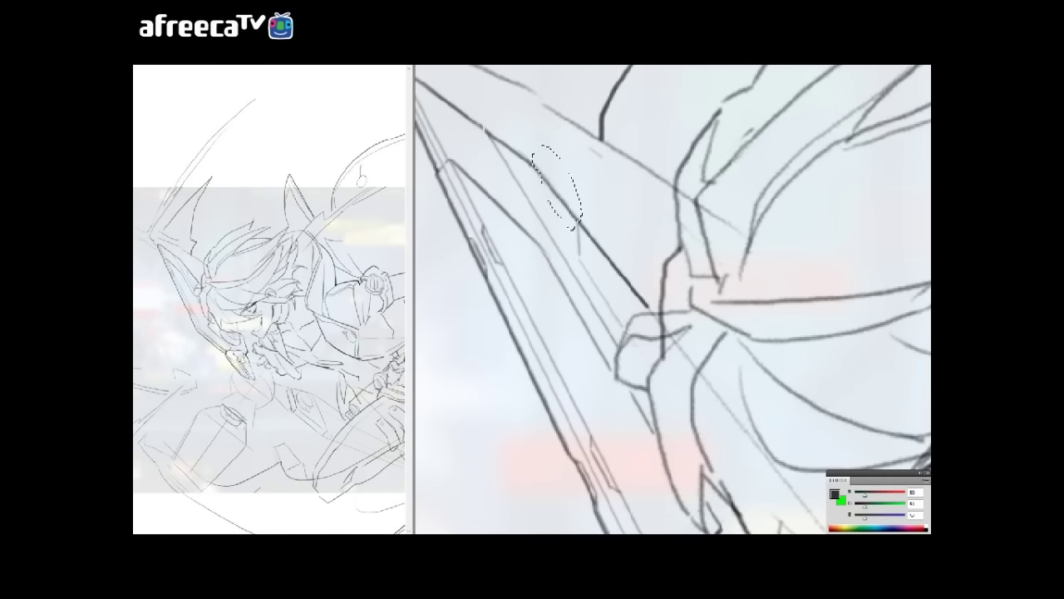
# - Ink the curved lines and the angular corner across the character's lower face, and darken the oval shape below the jaw
pyautogui.moveTo(557, 187)
pyautogui.mouseDown()
pyautogui.moveTo(652, 308)
pyautogui.moveTo(613, 278)
pyautogui.moveTo(596, 349)
pyautogui.moveTo(478, 219)
pyautogui.moveTo(541, 216)
pyautogui.moveTo(520, 151)
pyautogui.moveTo(528, 192)
pyautogui.moveTo(611, 283)
pyautogui.moveTo(567, 307)
pyautogui.moveTo(629, 349)
pyautogui.moveTo(602, 350)
pyautogui.moveTo(606, 371)
pyautogui.moveTo(533, 318)
pyautogui.moveTo(604, 340)
pyautogui.moveTo(549, 322)
pyautogui.mouseUp()
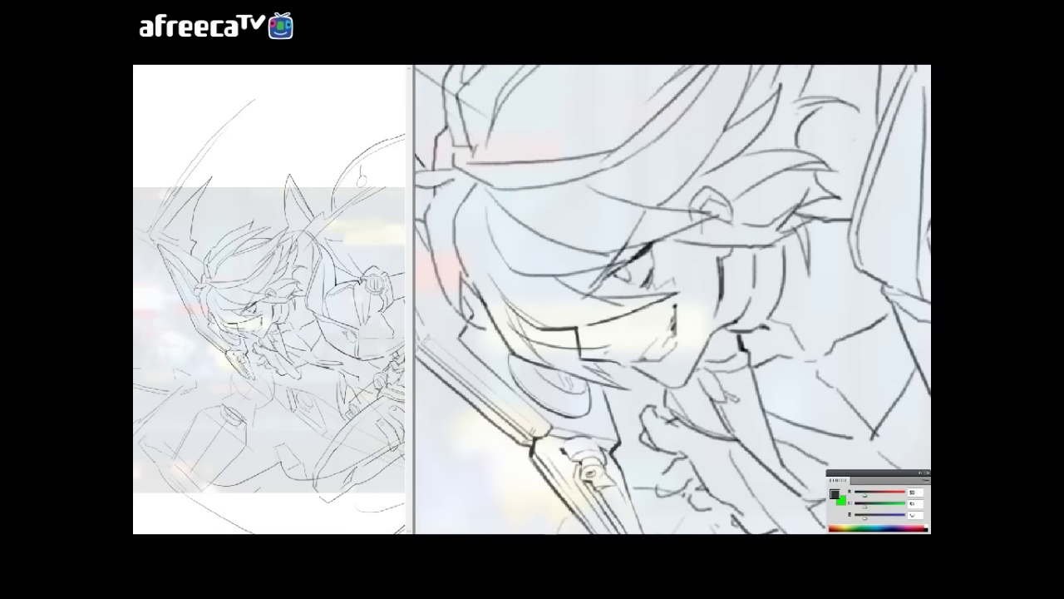
pyautogui.moveTo(550, 323); pyautogui.dragTo(686, 317)
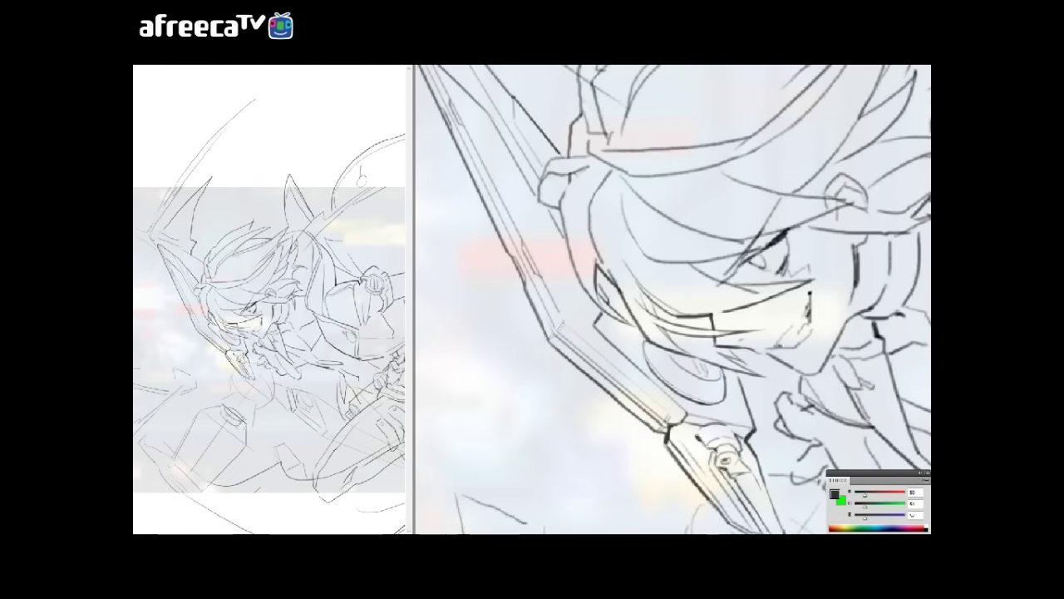
# - Redraw the knot at the side of the headband as a folded shape where the weapon's inner edge reaches the head
pyautogui.scroll(1, 673, 299)
pyautogui.scroll(1, 673, 299)
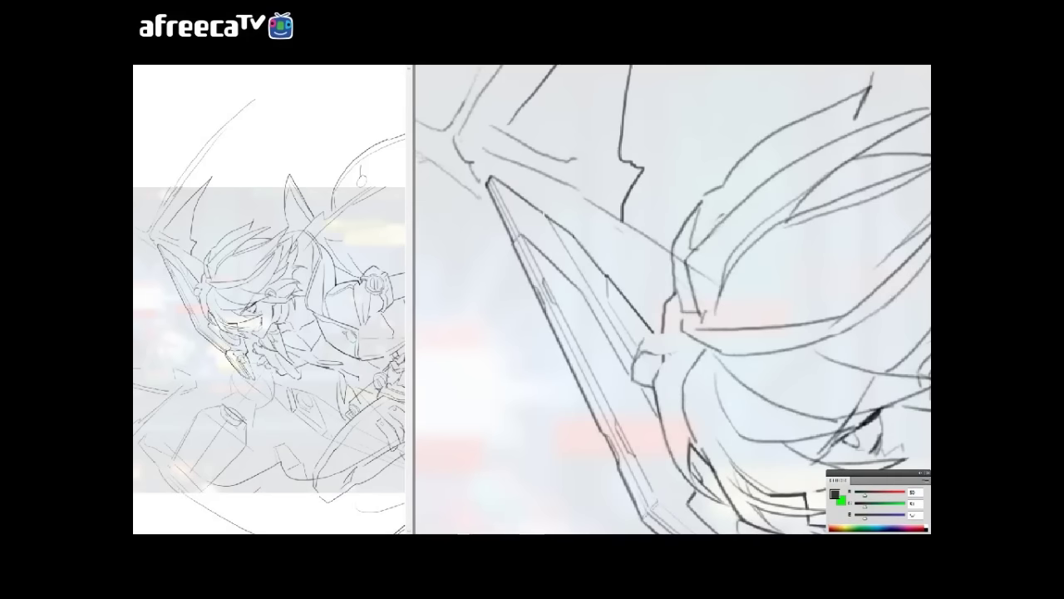
pyautogui.moveTo(674, 300); pyautogui.dragTo(665, 283)
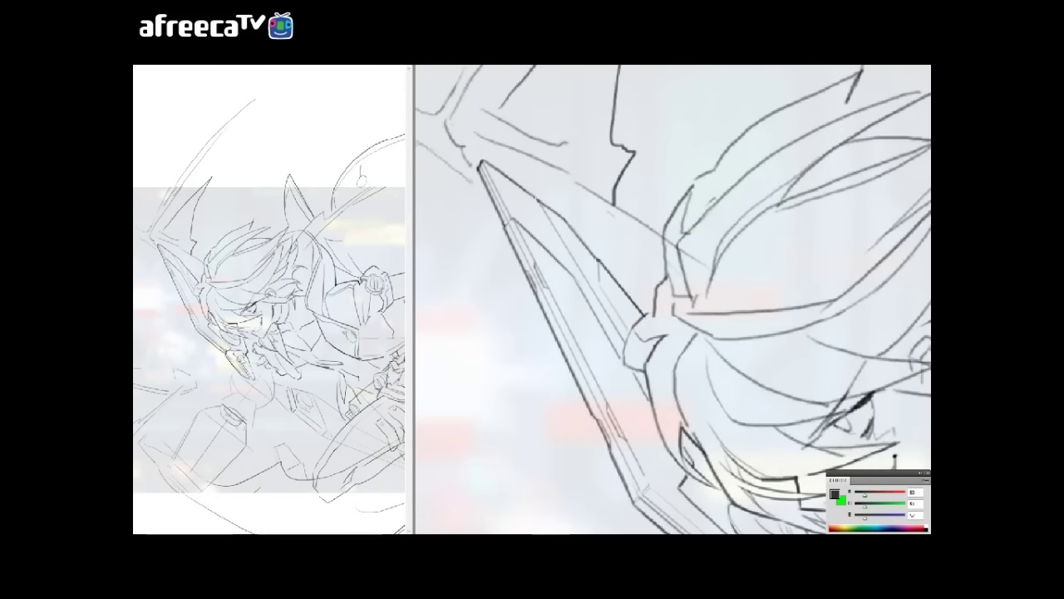